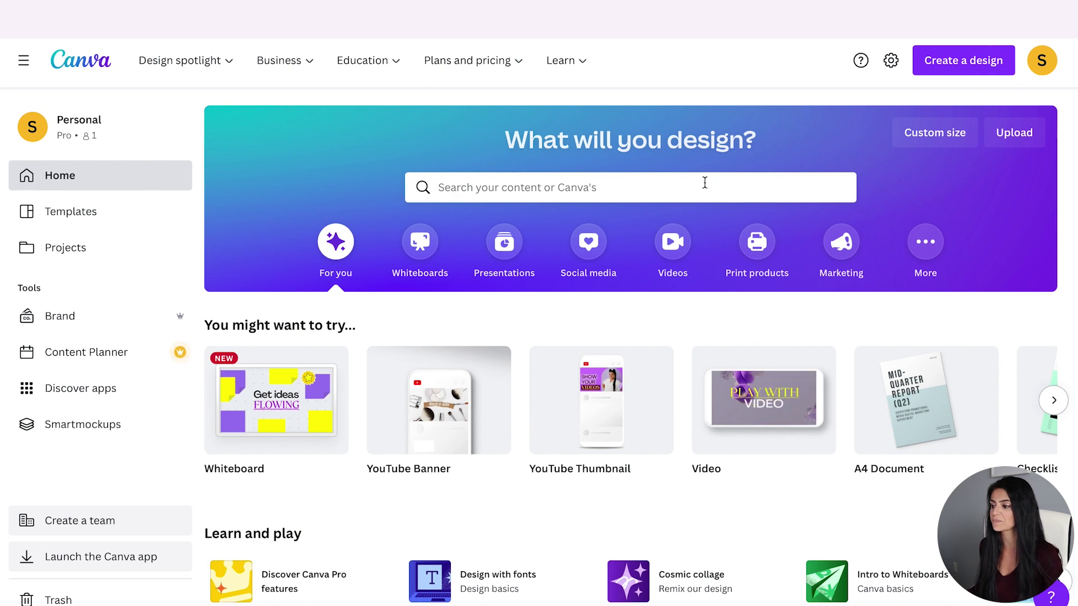
Search the templates for "YouTube thumbnail" and browse through the results for layout ideas.
left_click(560, 187)
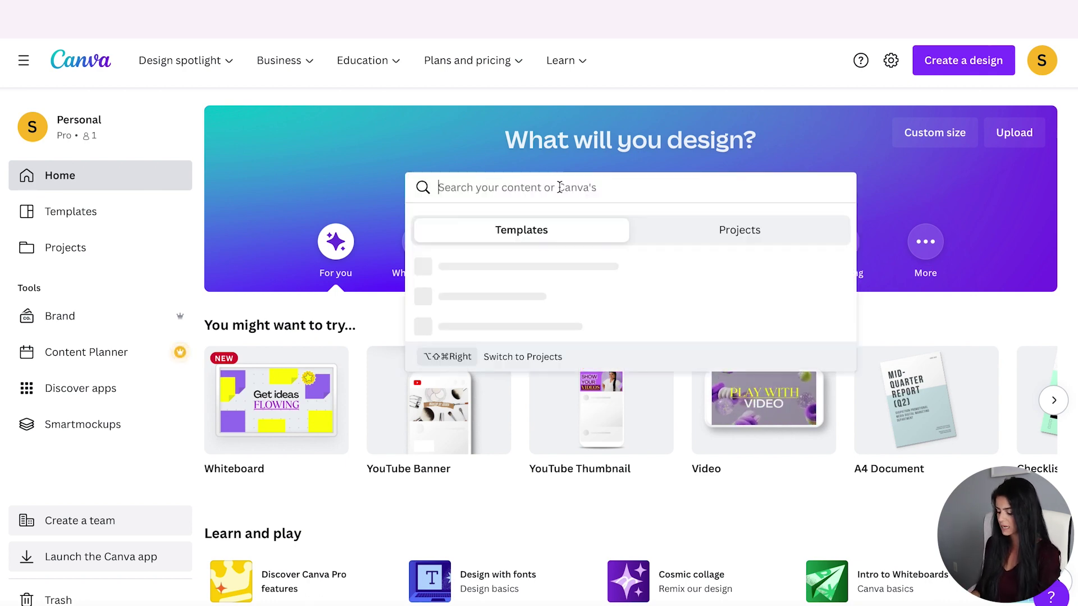
type("YouTube thumbnail")
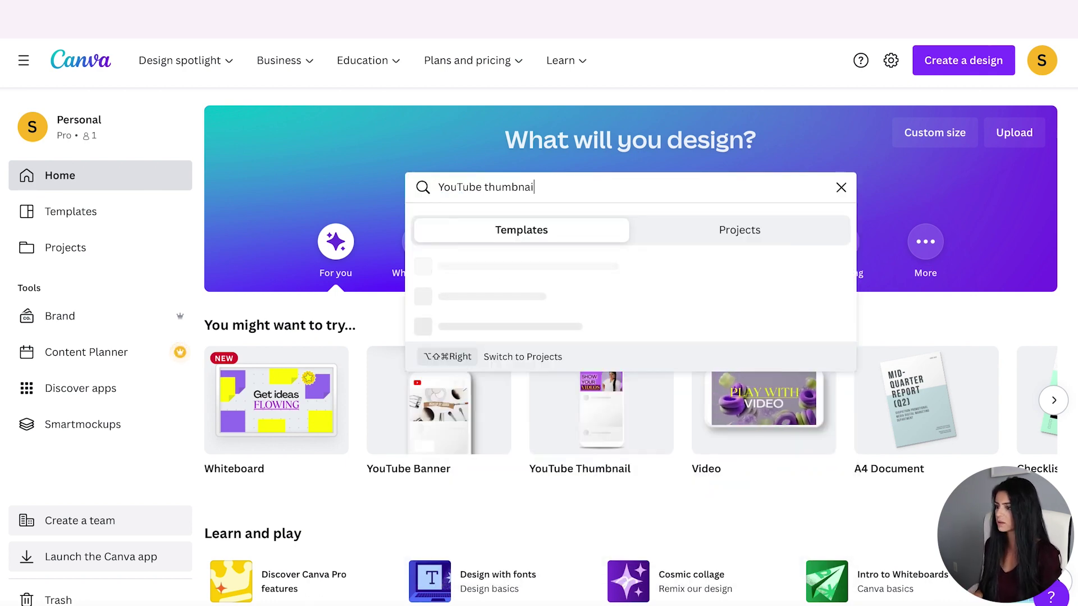
key("Return")
scroll(724, 147, "down", 2)
scroll(723, 147, "down", 3)
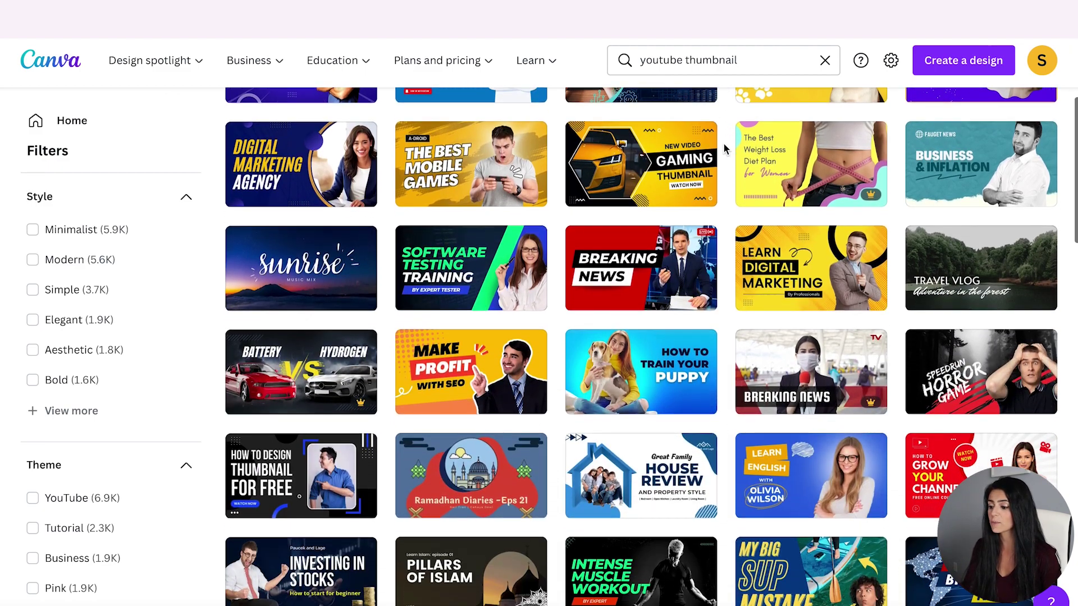
scroll(724, 148, "down", 2)
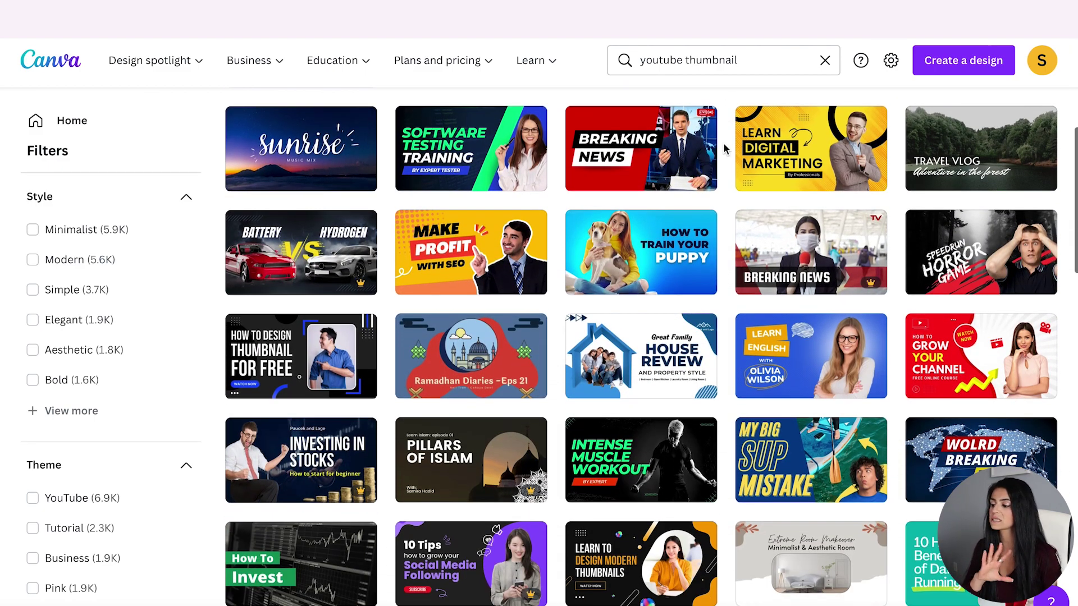
scroll(724, 149, "down", 2)
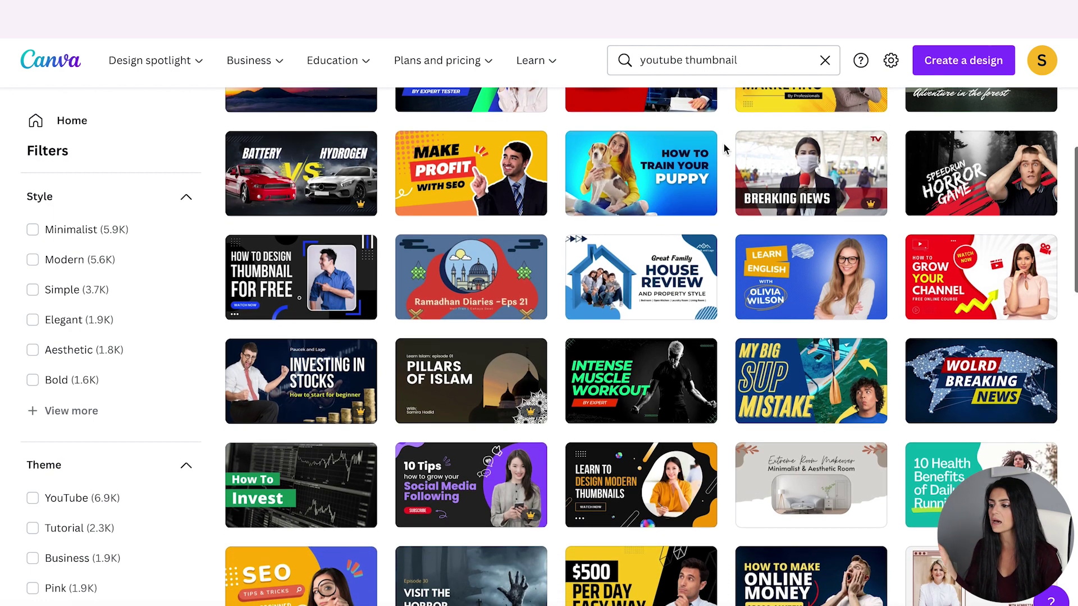
scroll(724, 149, "down", 1)
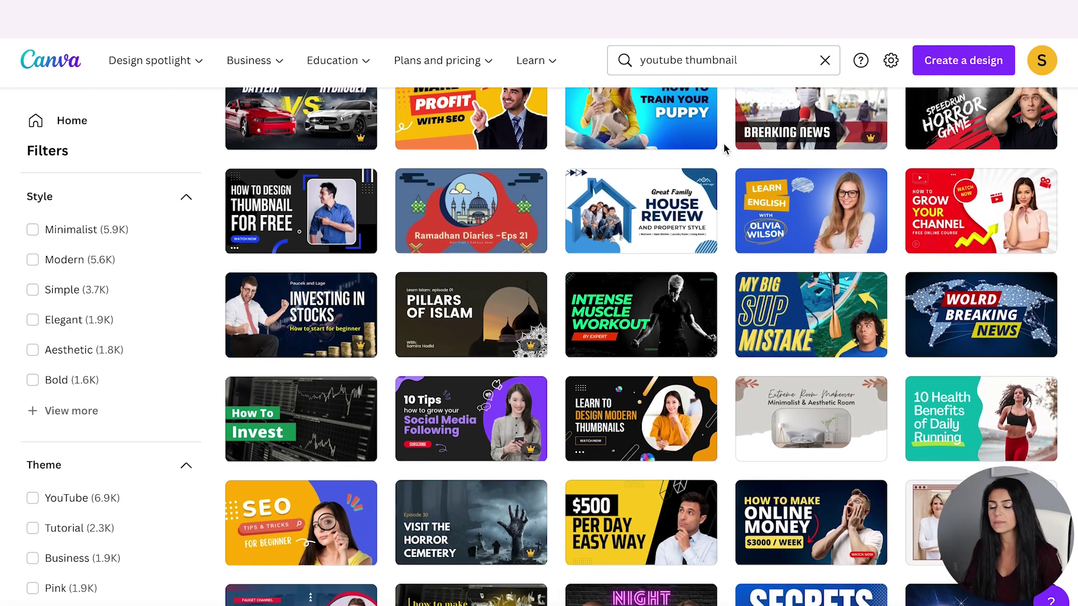
scroll(723, 149, "down", 1)
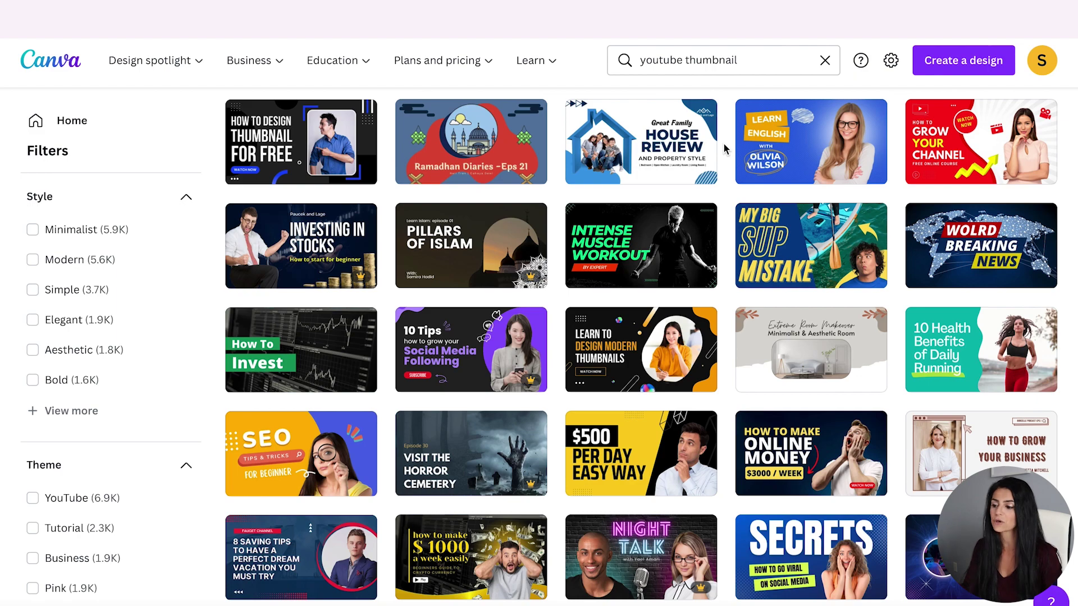
scroll(723, 148, "down", 3)
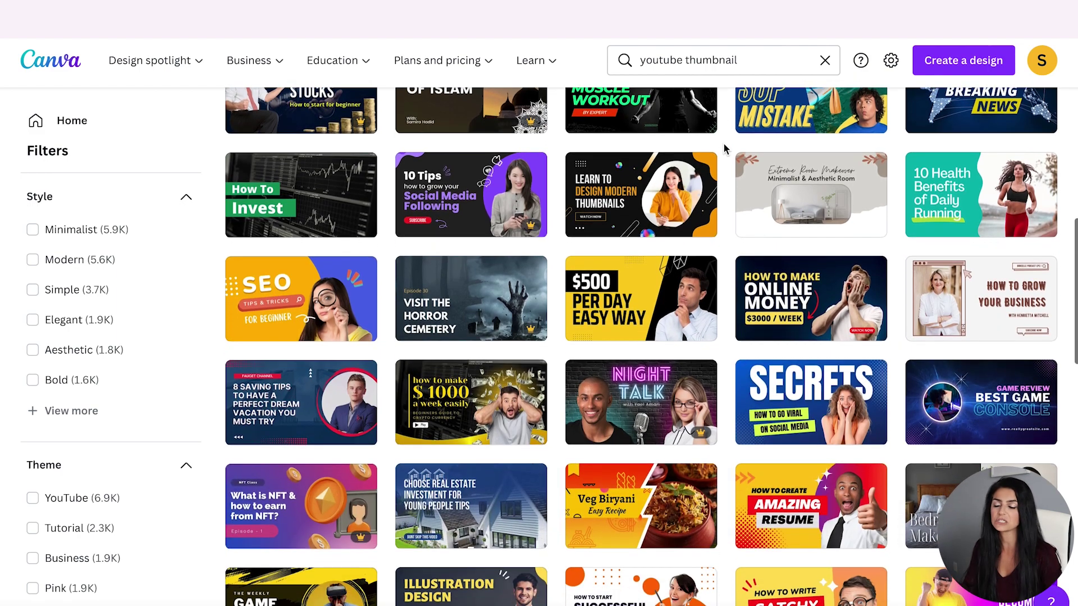
scroll(723, 148, "up", 12)
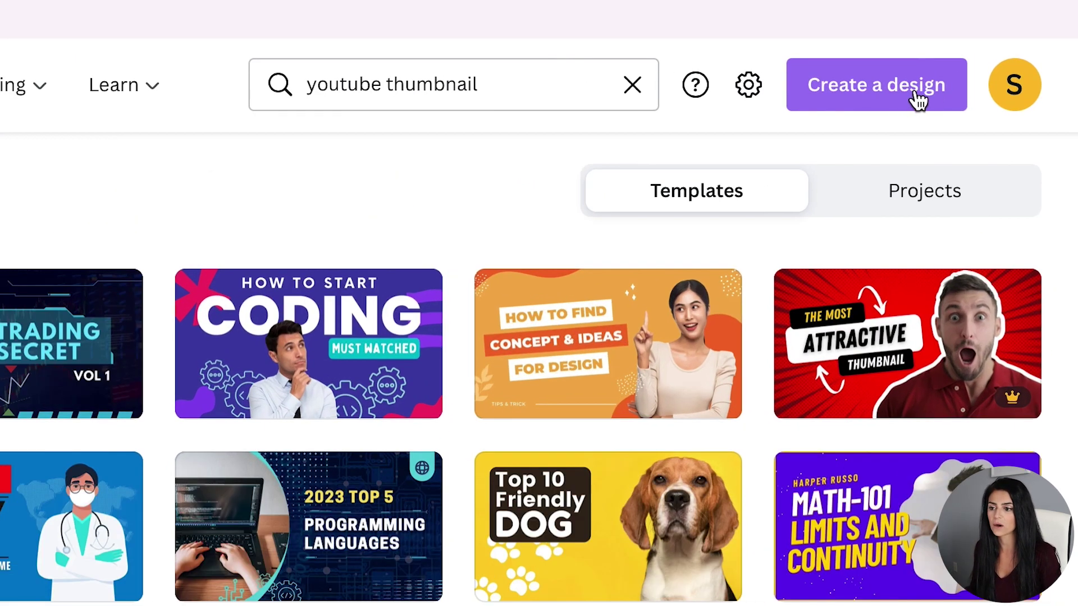
Create a new custom-size design of 1920 × 1080 px.
left_click(917, 98)
left_click(688, 222)
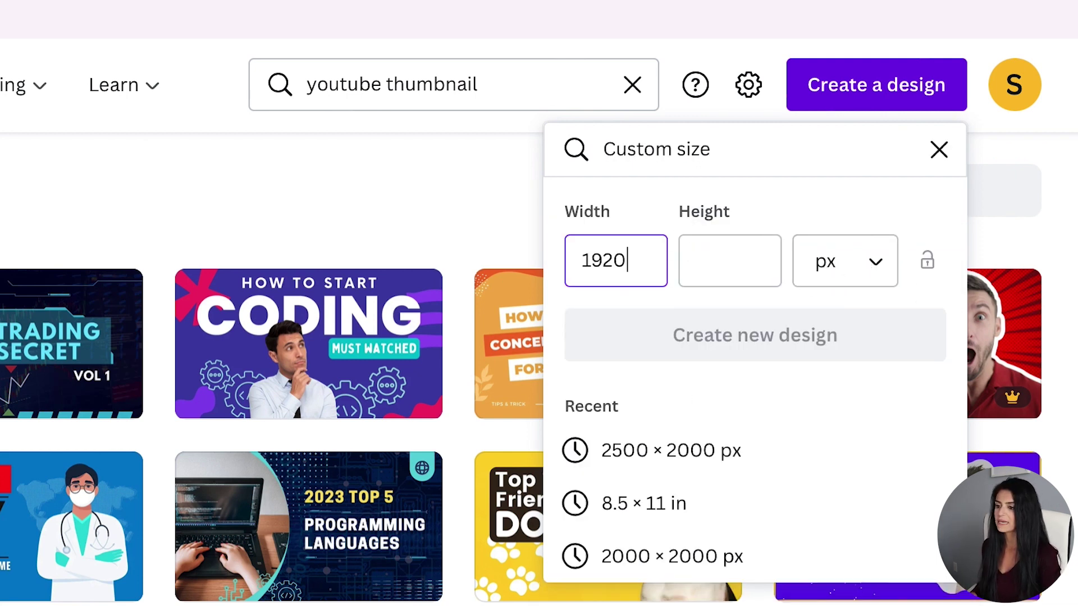
type("1080")
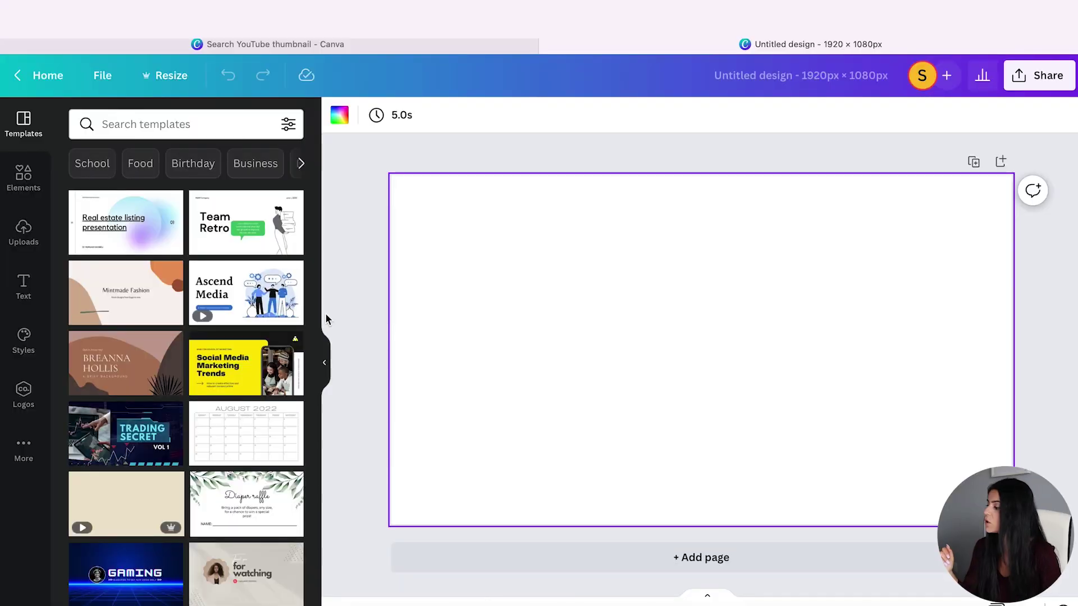
Add the uploaded photo of the woman holding a phone tripod and enlarge it to fill the canvas's right side at full height.
left_click(28, 236)
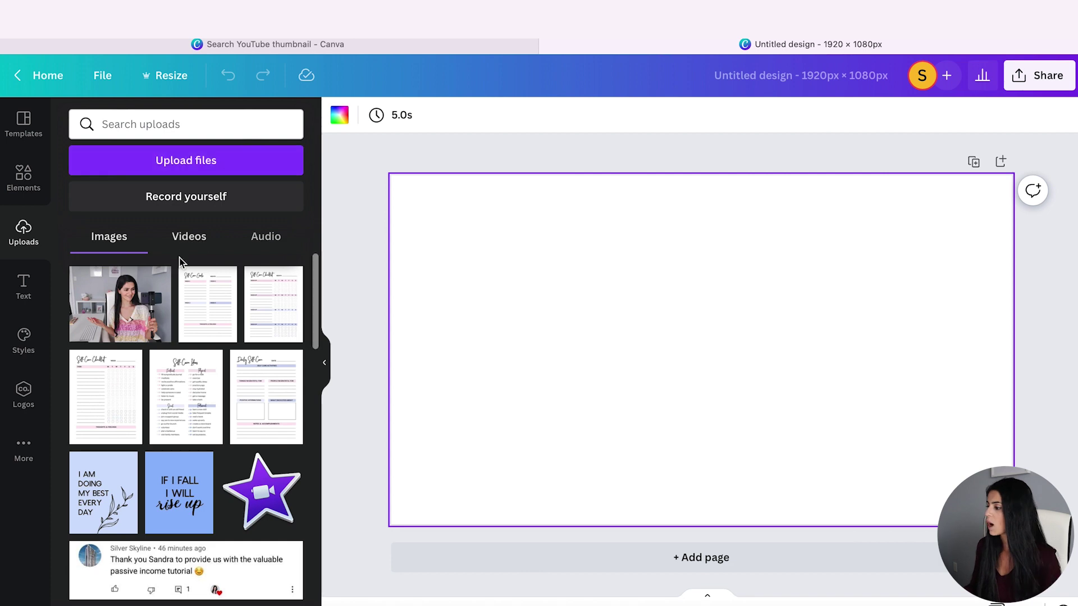
left_click(145, 309)
left_click_drag(783, 318, 923, 366)
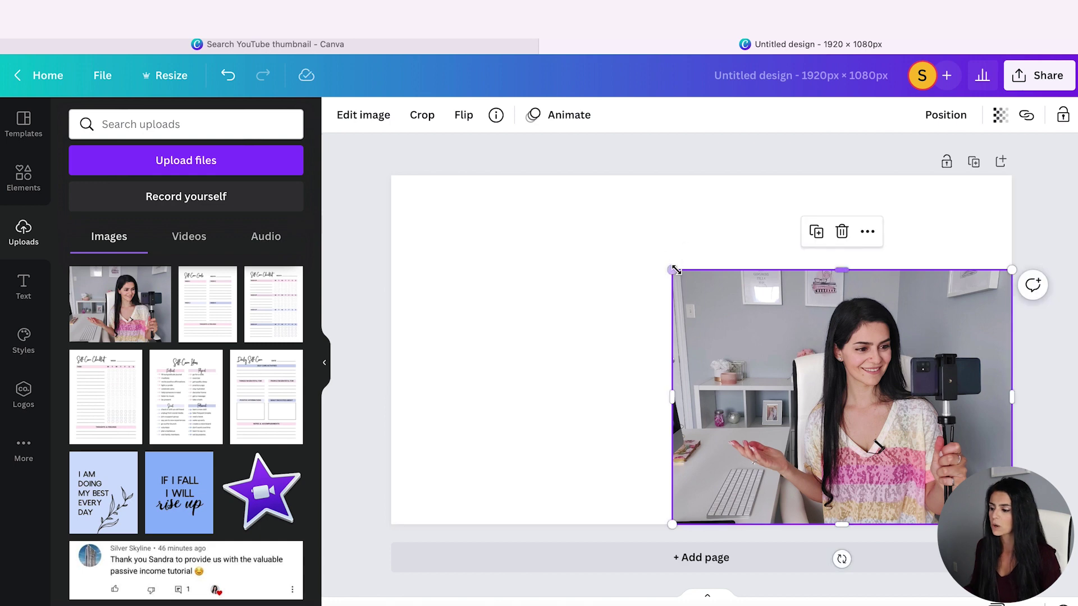
left_click_drag(677, 271, 508, 149)
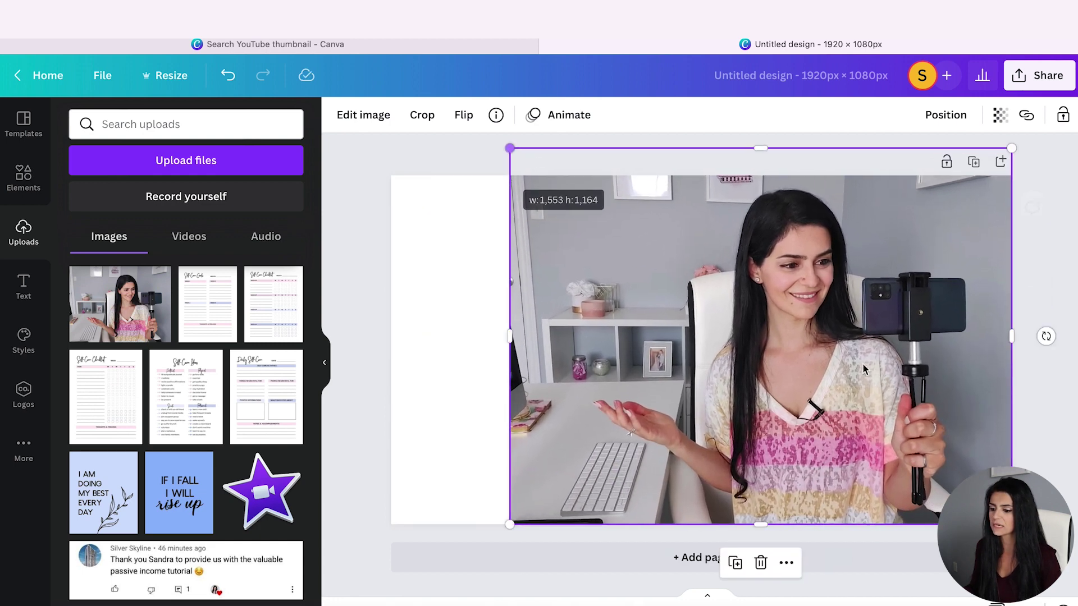
left_click_drag(1010, 524, 1076, 575)
left_click_drag(947, 464, 918, 459)
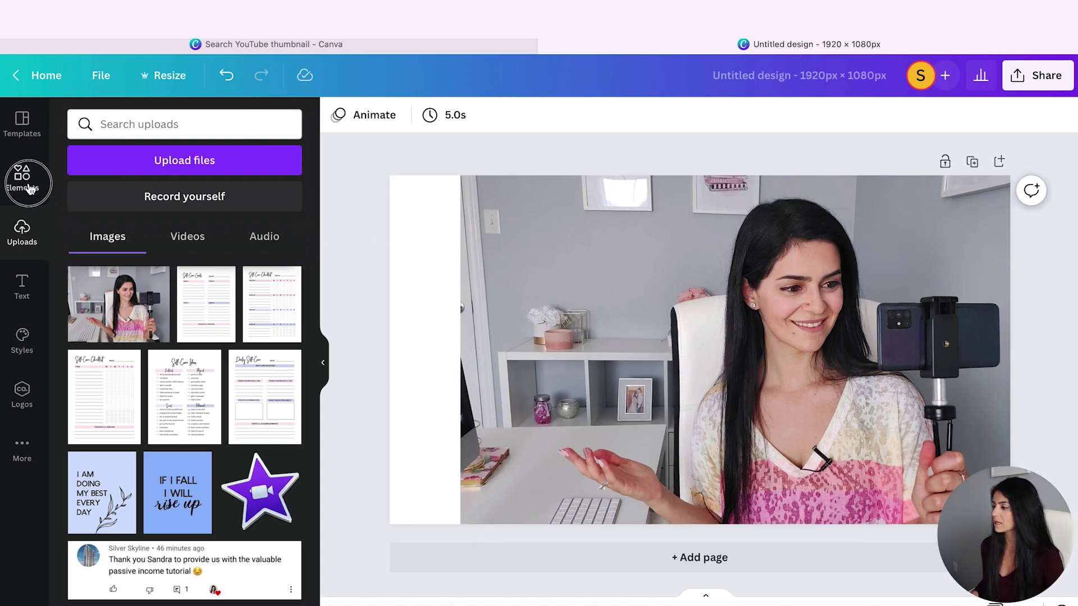
Search the elements for "blue gradient" and add the large medium-to-dark blue gradient image to the design.
left_click(30, 189)
left_click(144, 125)
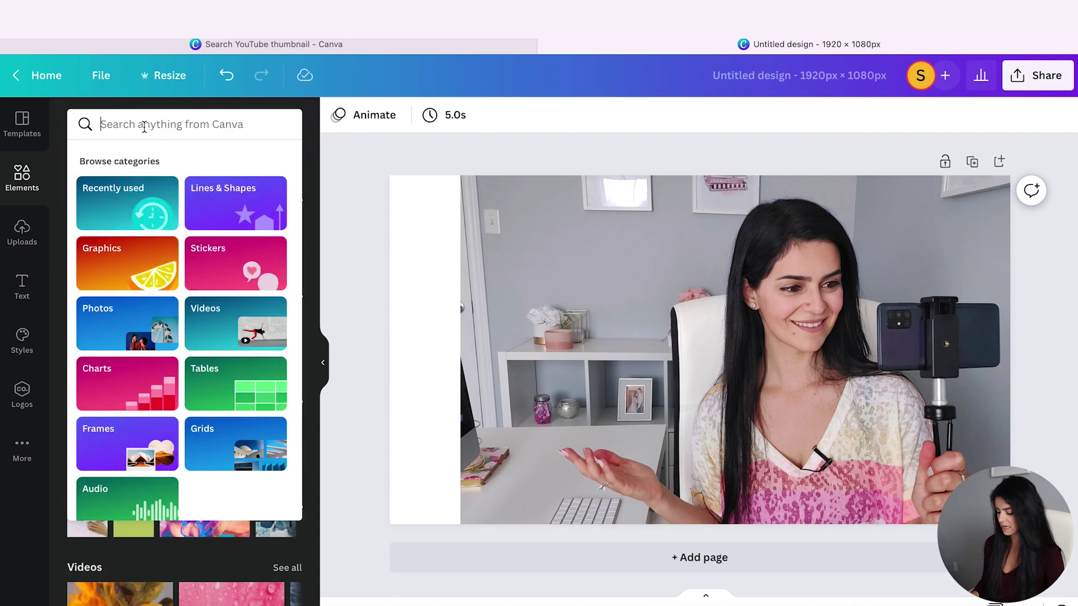
type("blue gradient")
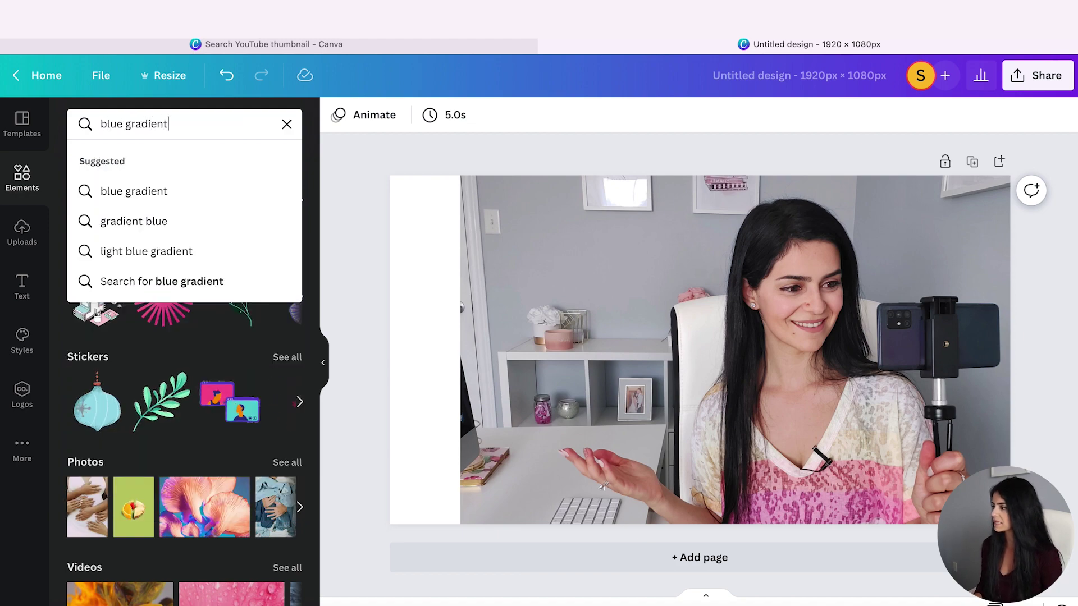
key("Return")
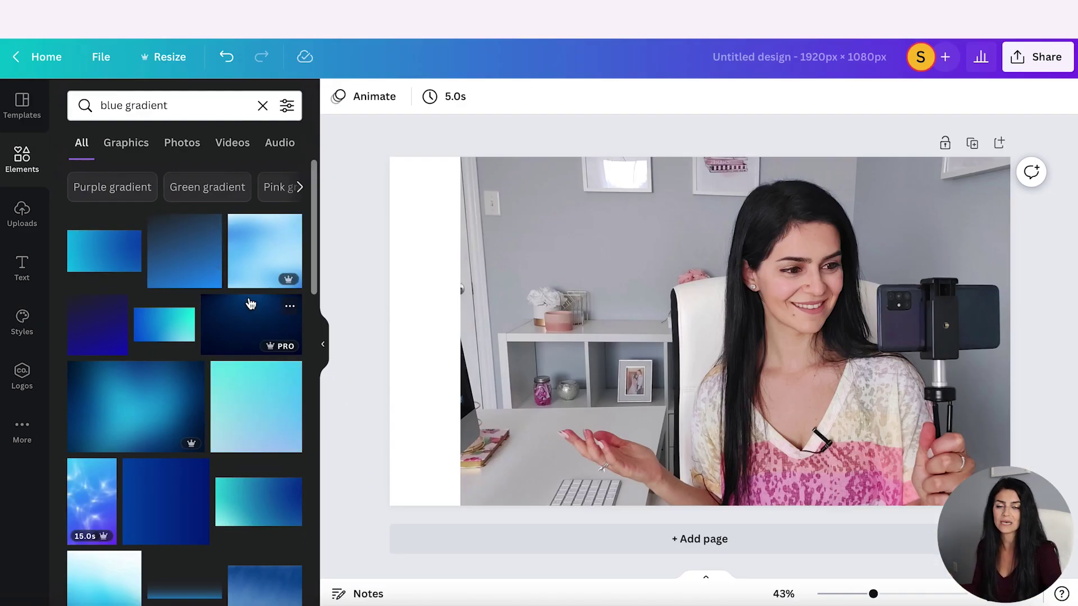
scroll(260, 320, "down", 10)
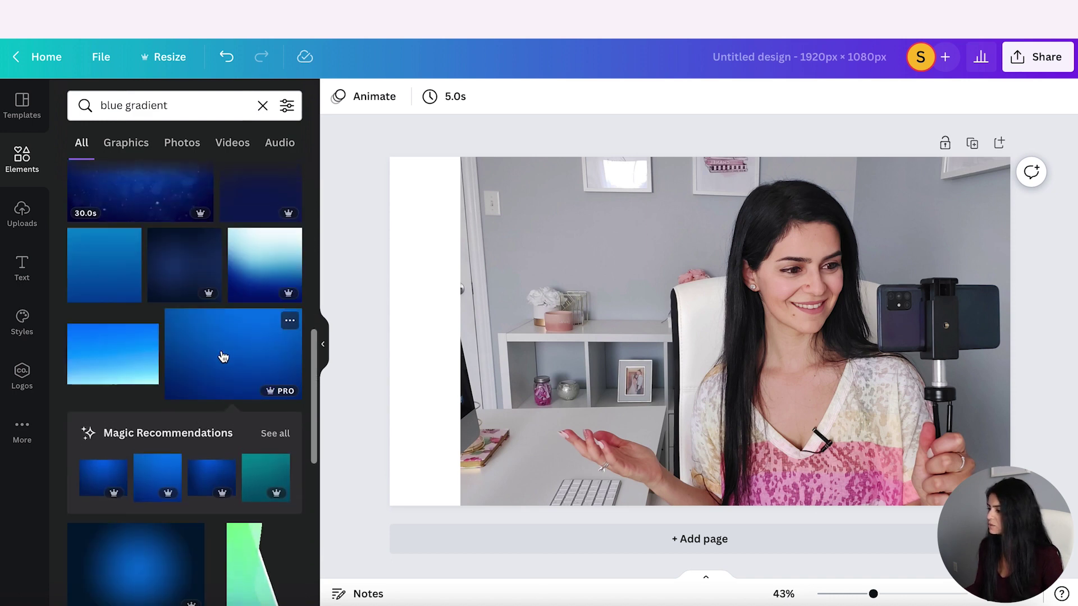
left_click(222, 357)
Tilt the blue gradient and stretch it over the canvas's left side, with its slanted edge beside the woman.
left_click_drag(699, 506, 870, 368)
left_click_drag(699, 306, 474, 300)
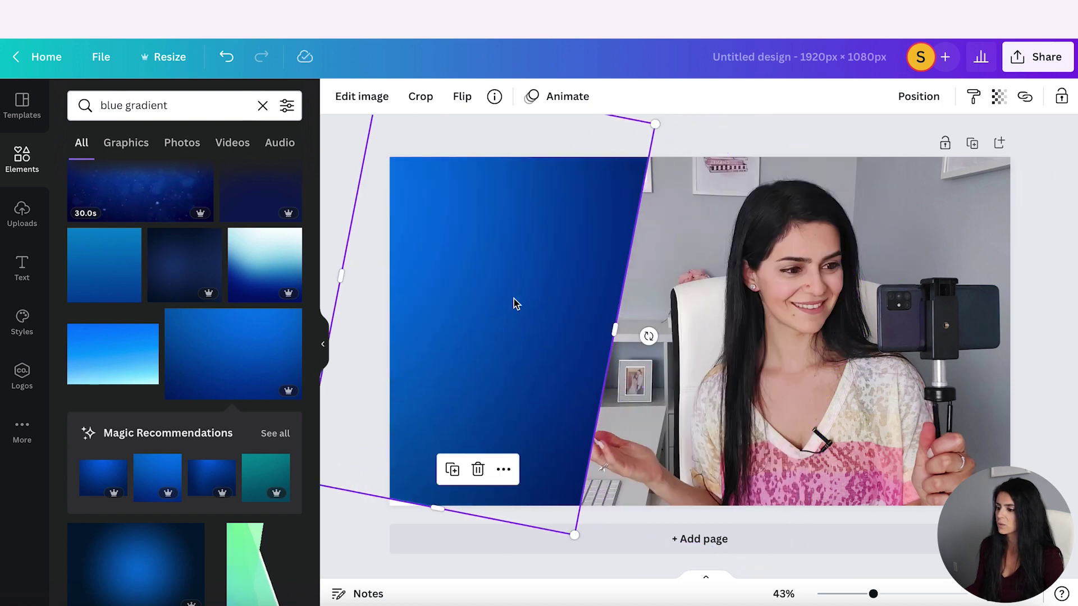
left_click_drag(618, 324, 701, 344)
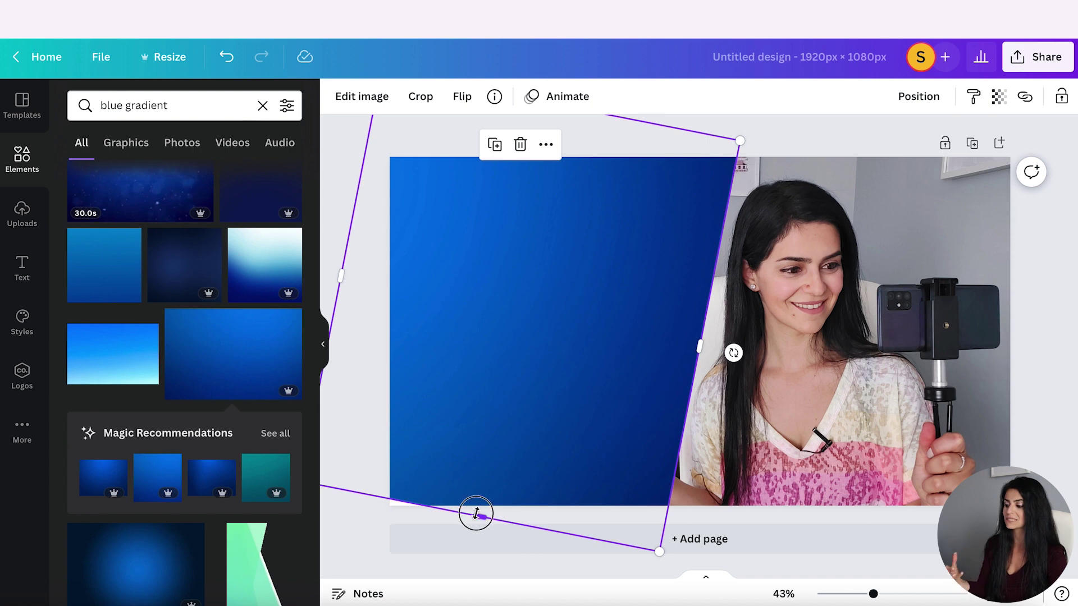
left_click_drag(476, 513, 473, 531)
left_click_drag(614, 351, 604, 327)
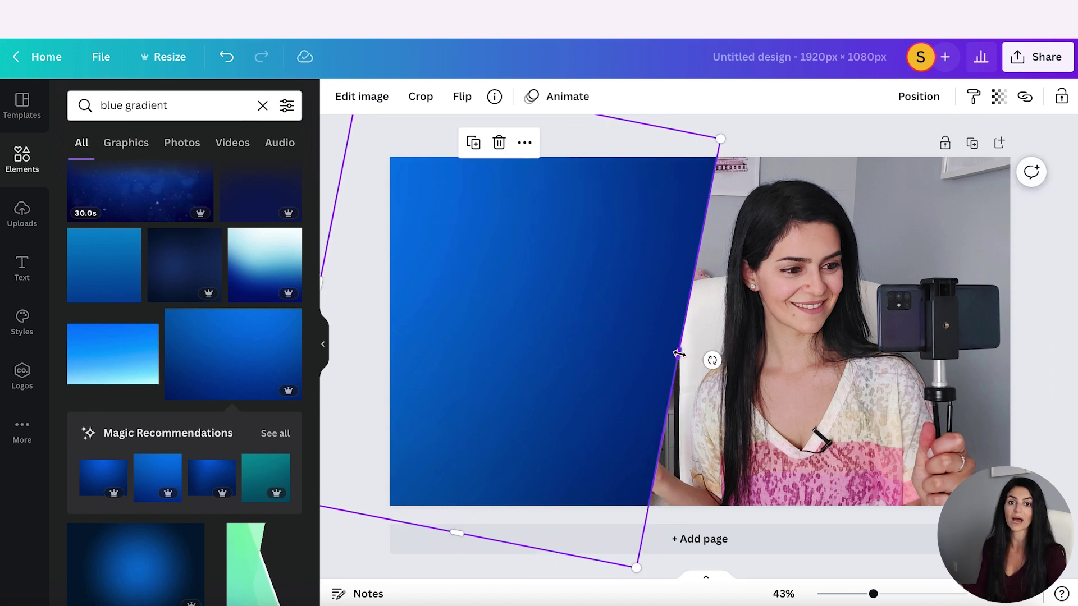
left_click(598, 140)
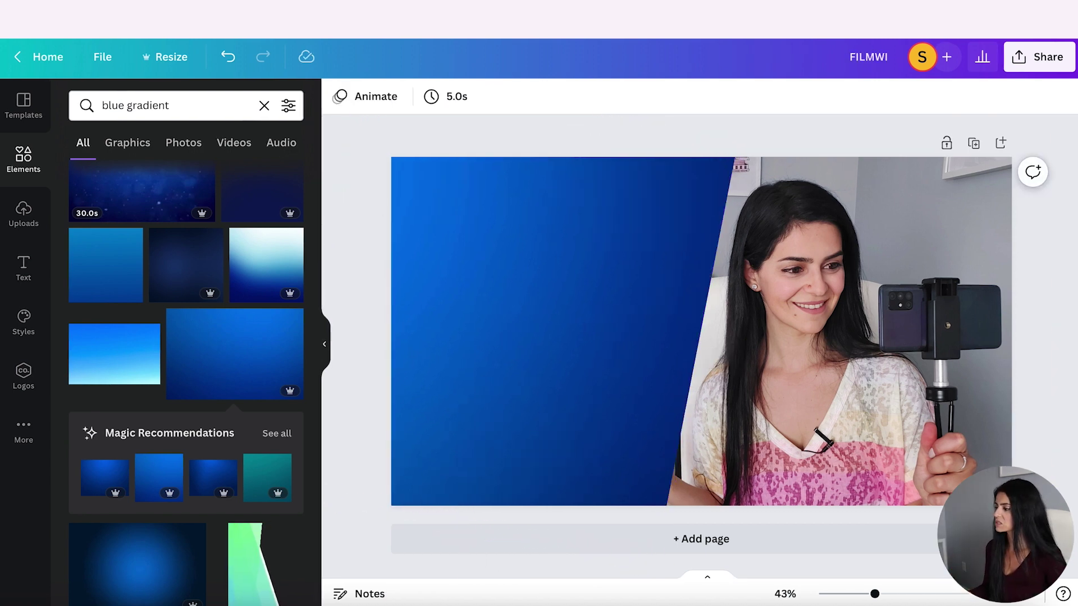
Add a heading reading "FILM WITH YOUR" on two lines and place it on the upper part of the blue area.
left_click(27, 269)
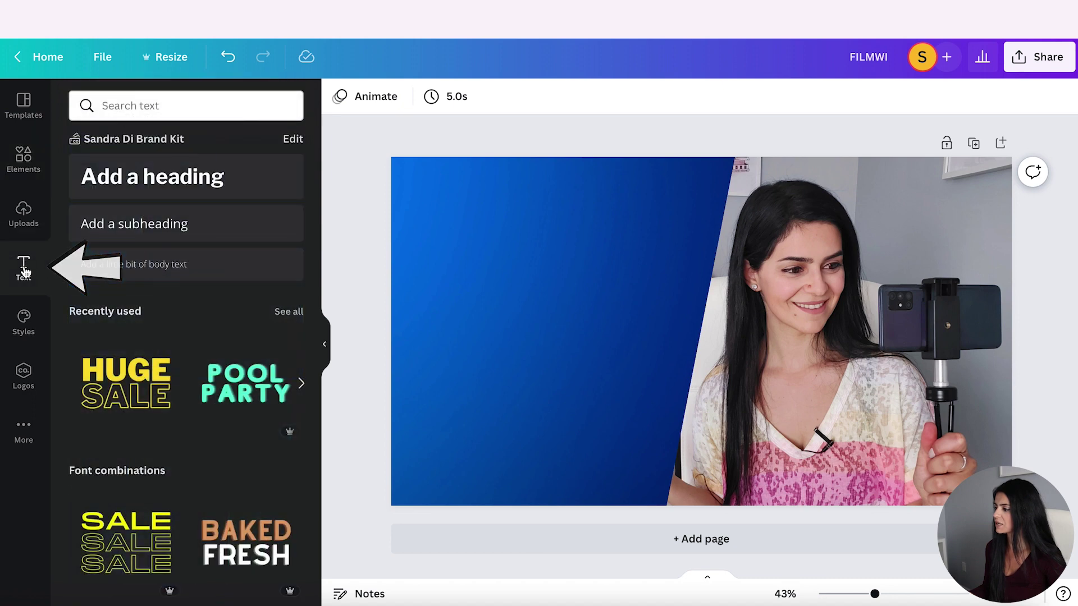
left_click(203, 180)
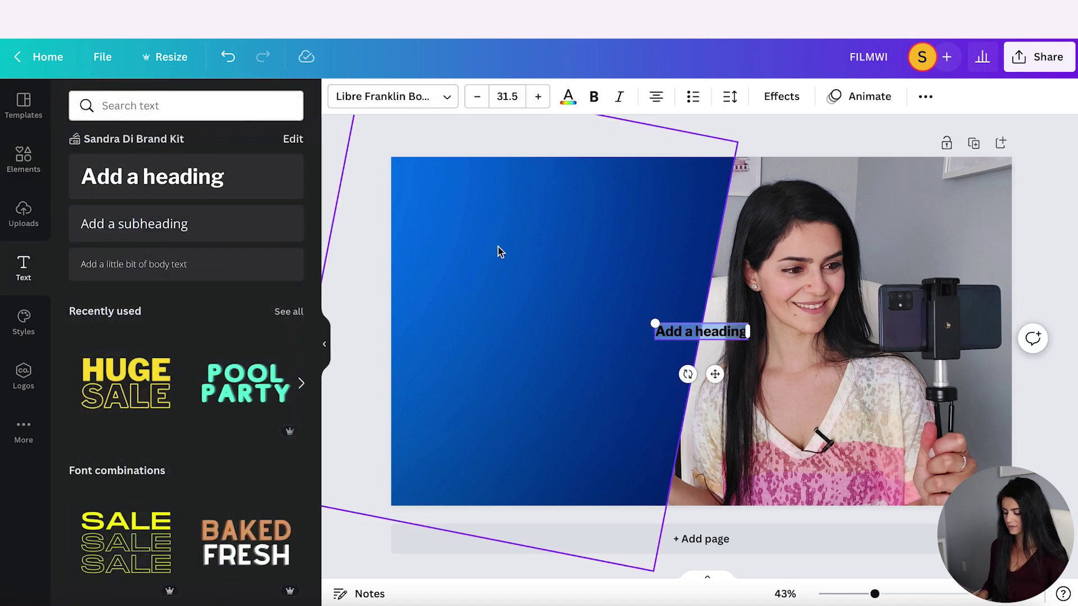
type("FILM")
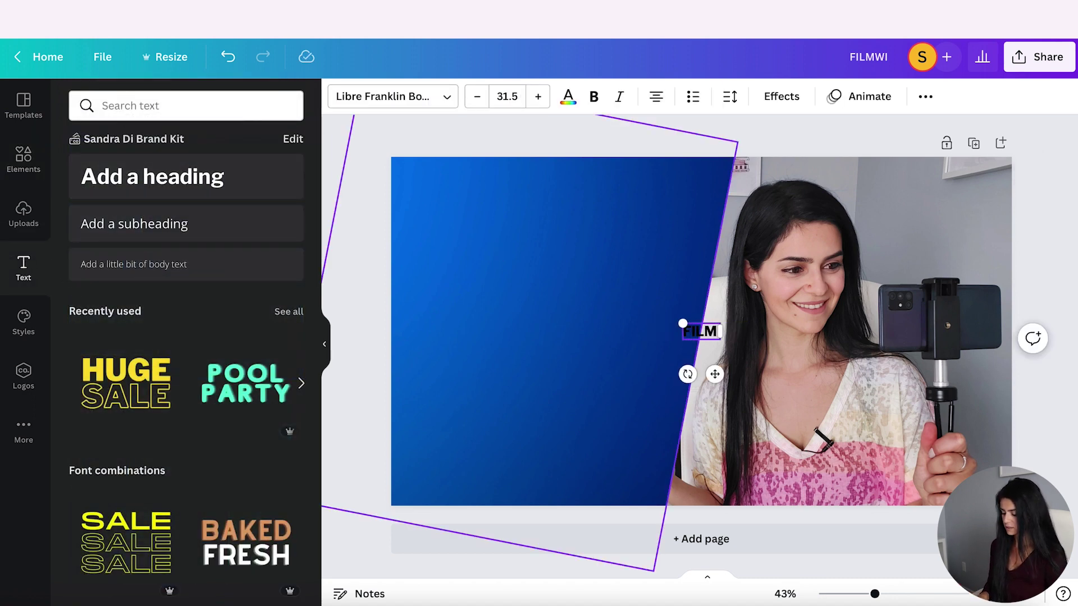
type(" WITH")
key("Return")
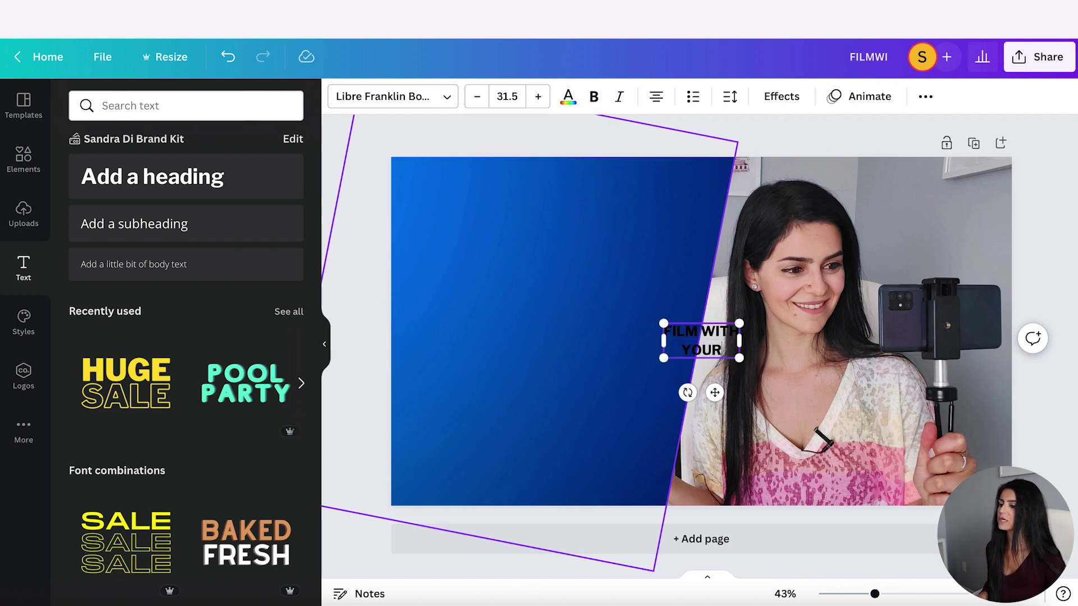
left_click_drag(731, 330, 529, 212)
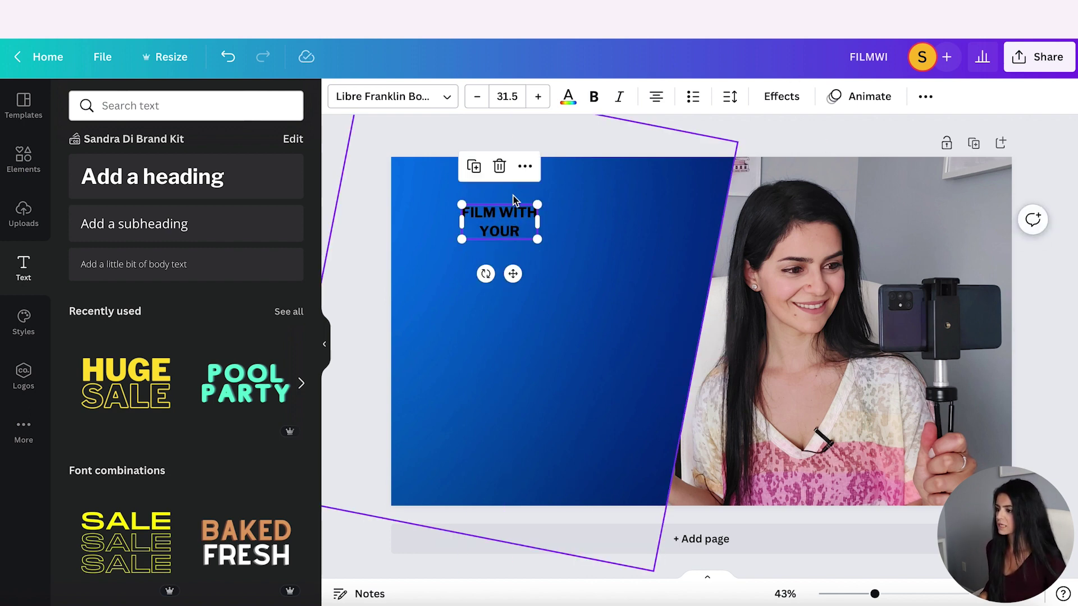
Set the heading's font to League Spartan at size 120 and shift it slightly left on the blue area.
left_click(438, 99)
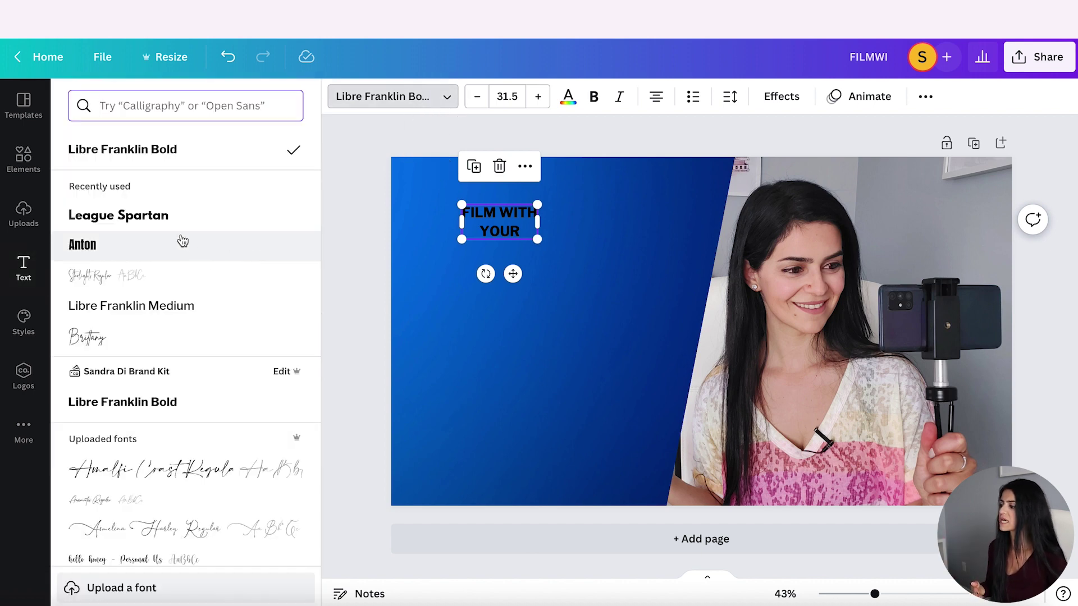
left_click(136, 222)
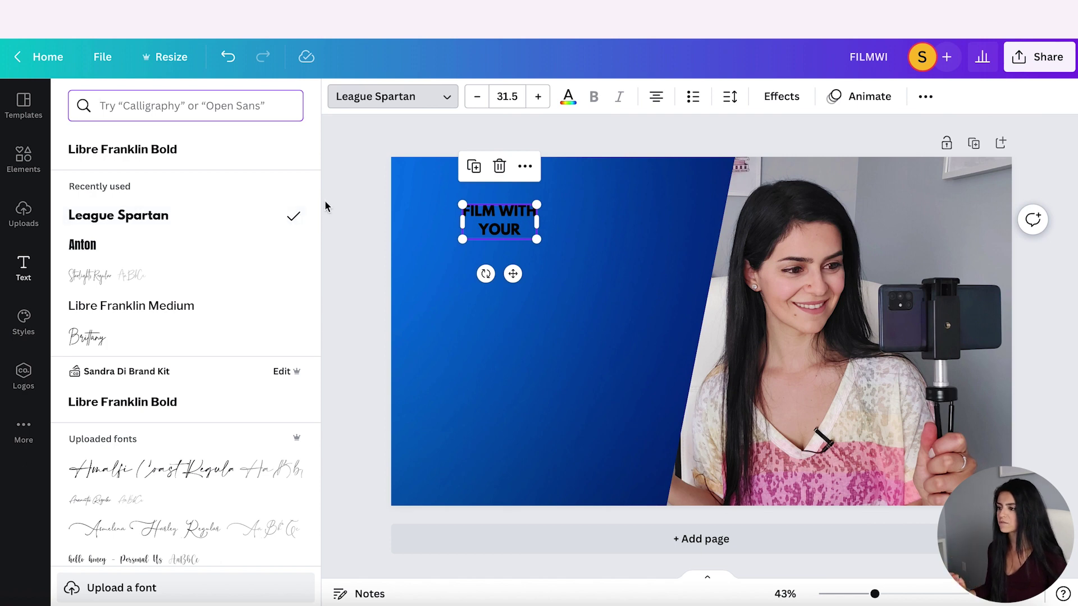
left_click_drag(541, 241, 668, 310)
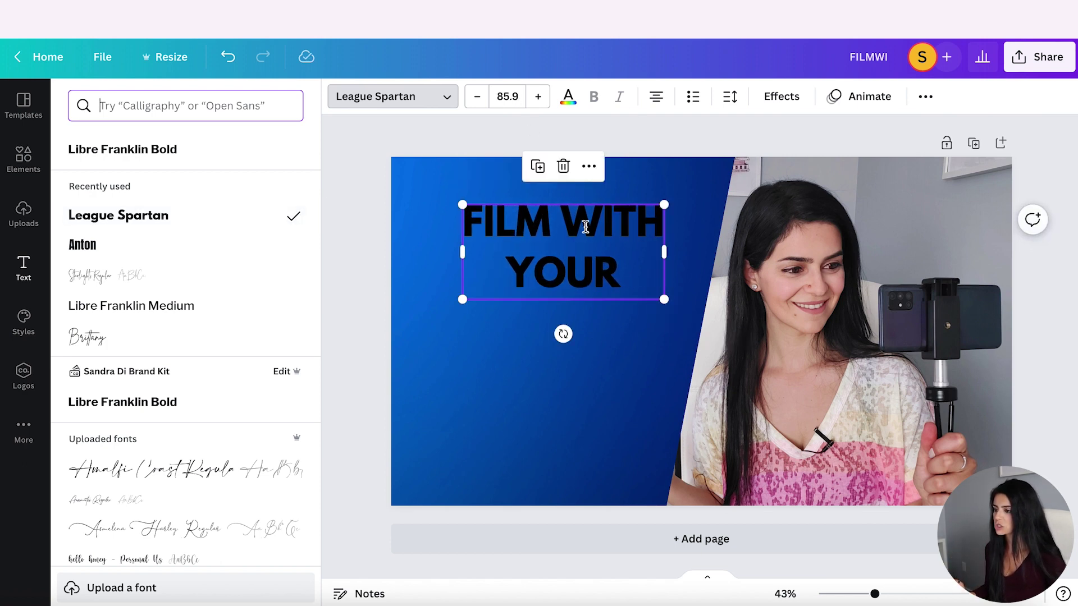
left_click_drag(585, 223, 557, 224)
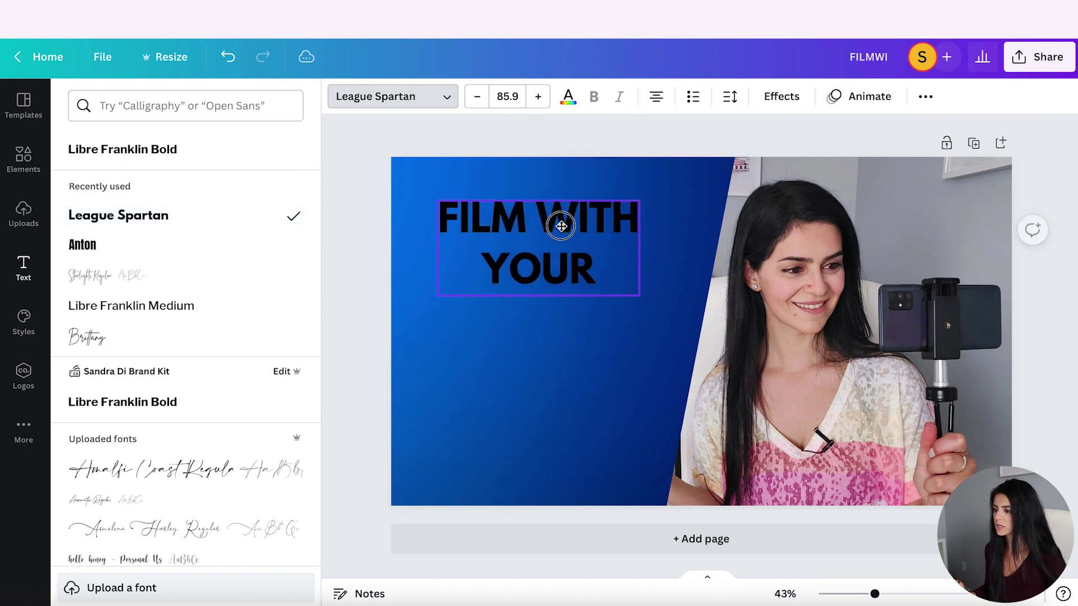
left_click(513, 98)
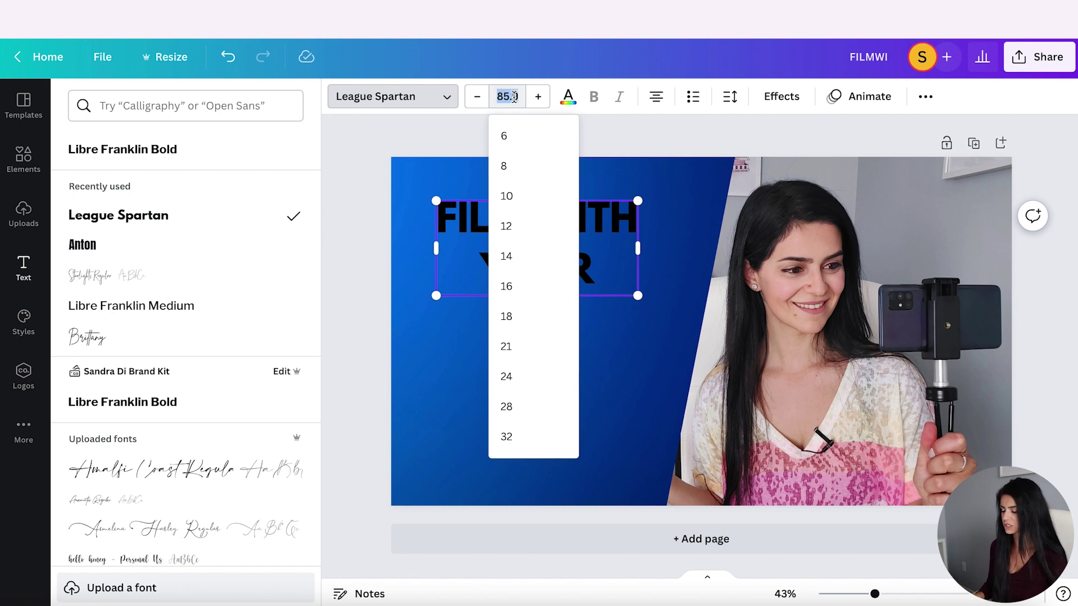
key("Return")
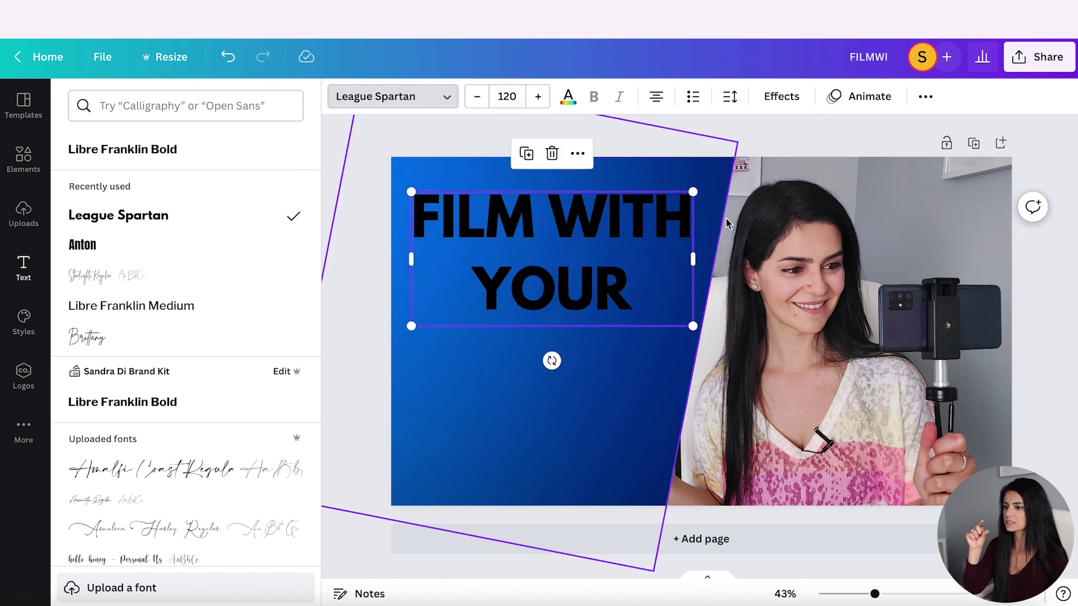
Tighten the heading's line spacing to 1.08 and change its text colour to white.
left_click(738, 108)
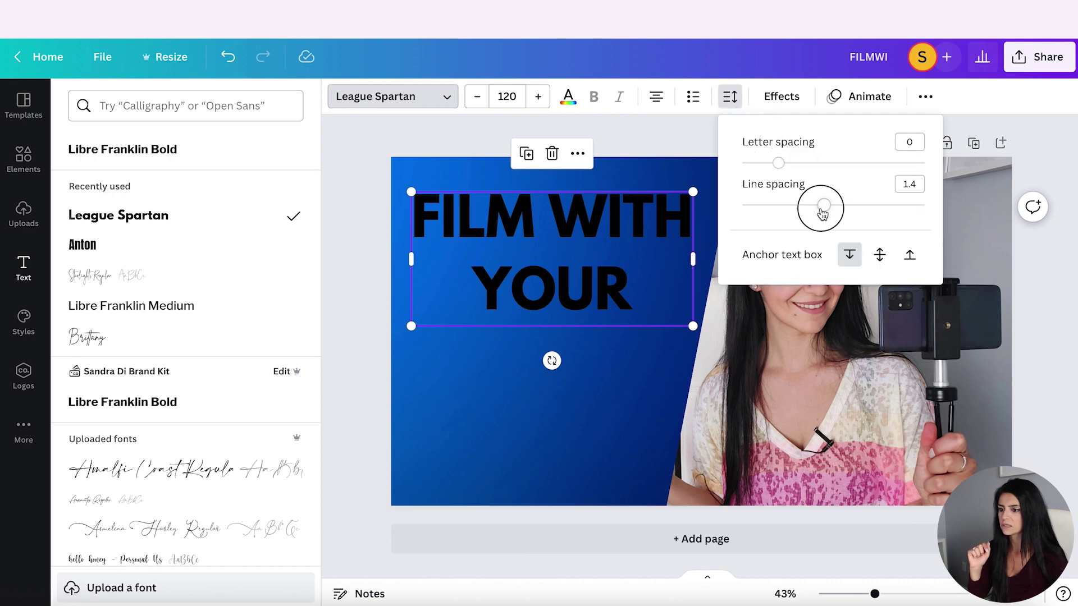
left_click_drag(822, 213, 797, 212)
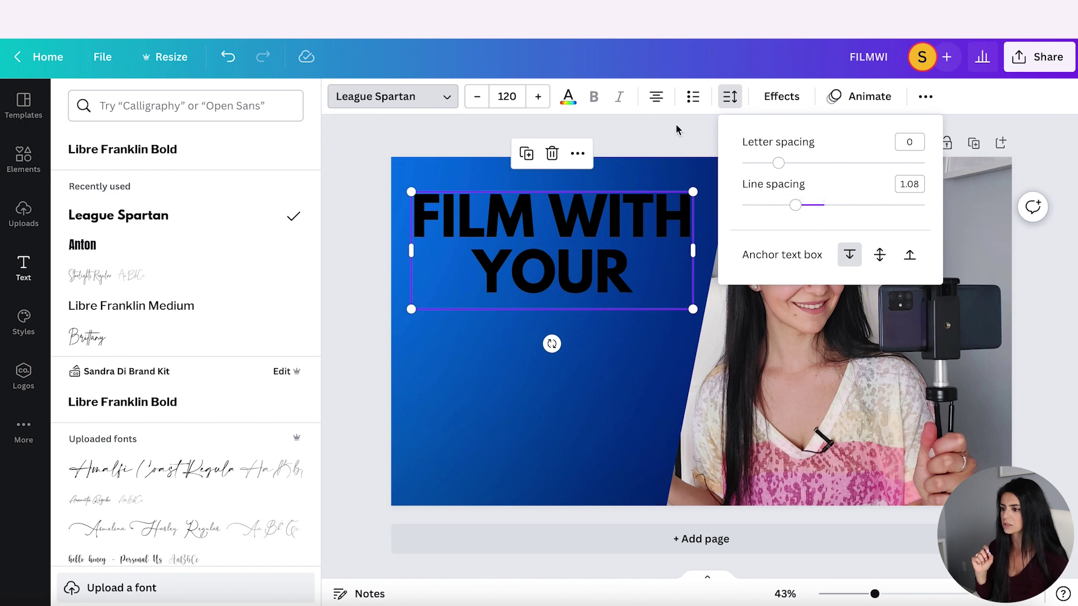
left_click(568, 102)
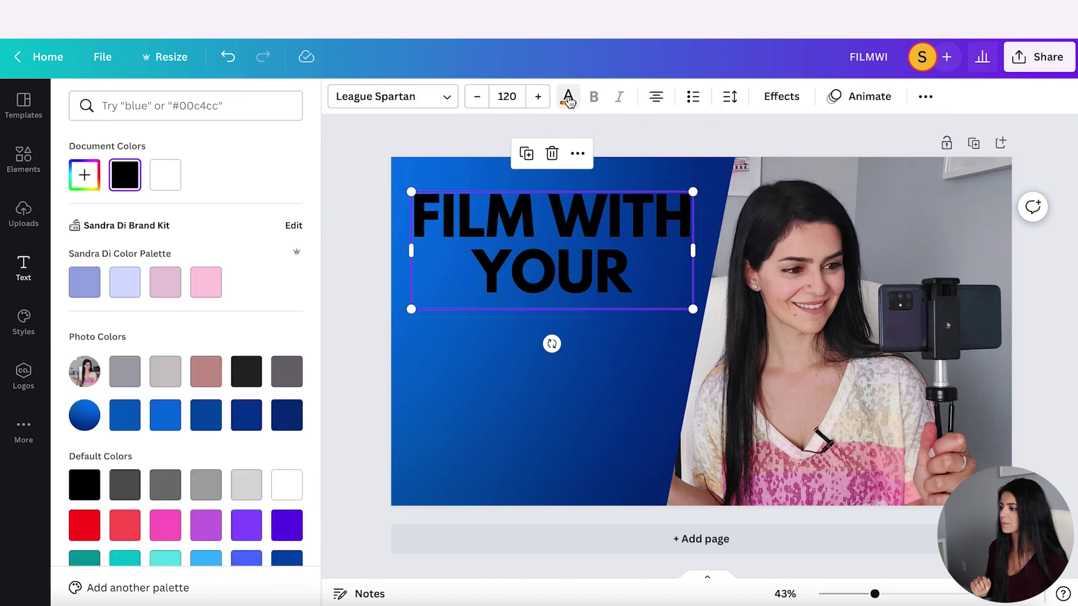
left_click(155, 180)
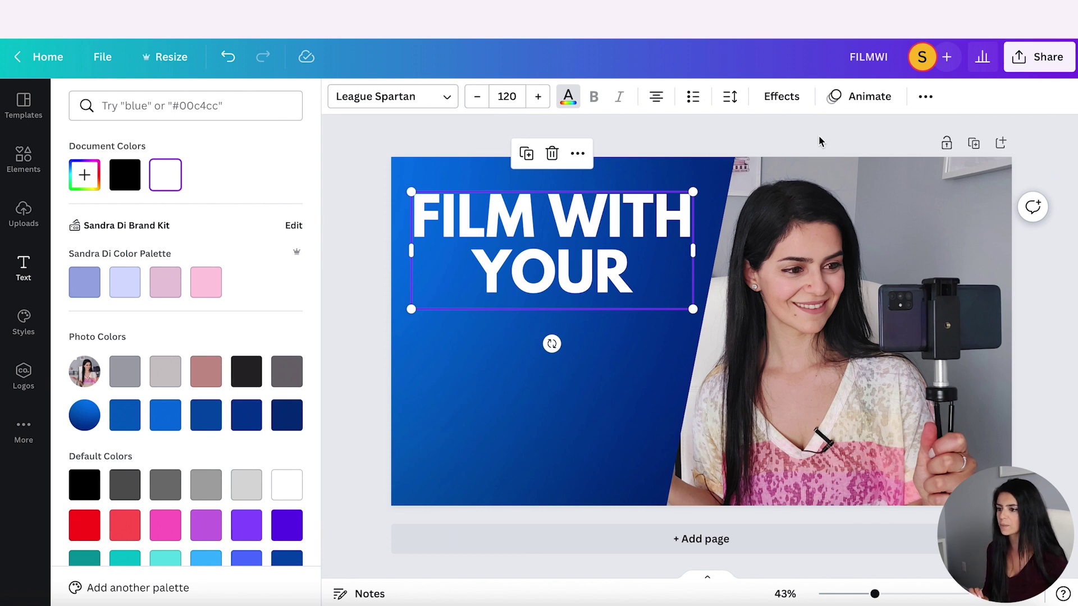
Give the "FILM WITH YOUR" heading a black Shadow effect with an offset of 100.
left_click(784, 99)
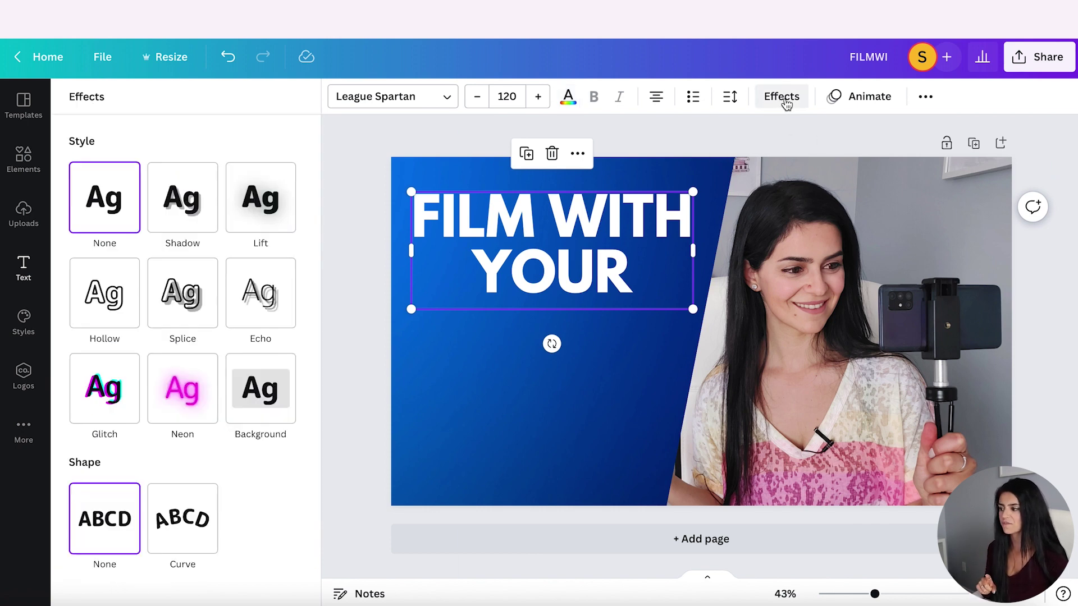
left_click(191, 203)
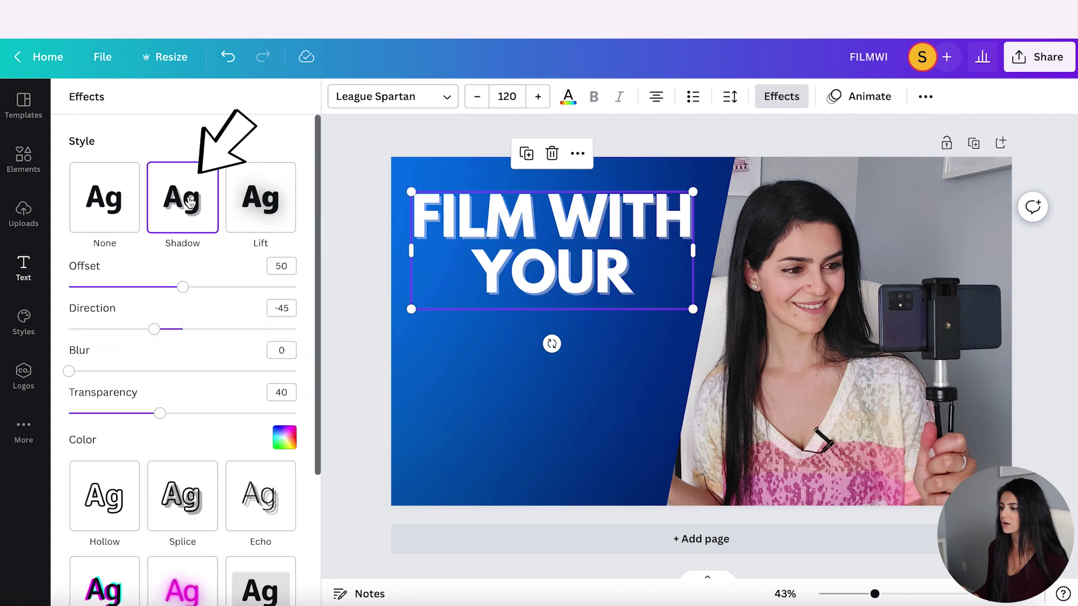
left_click(284, 438)
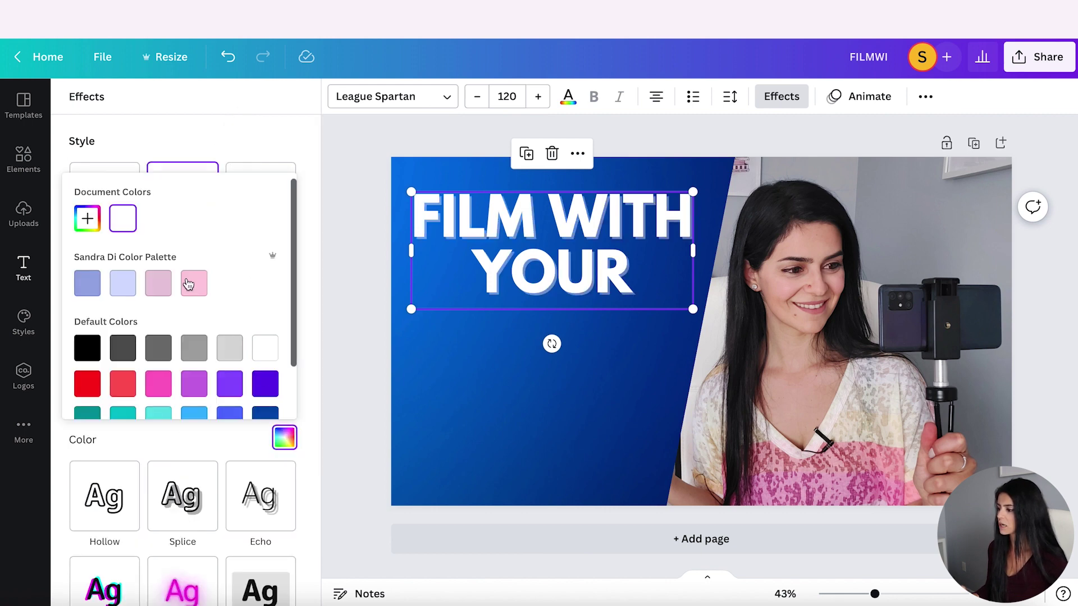
left_click(88, 351)
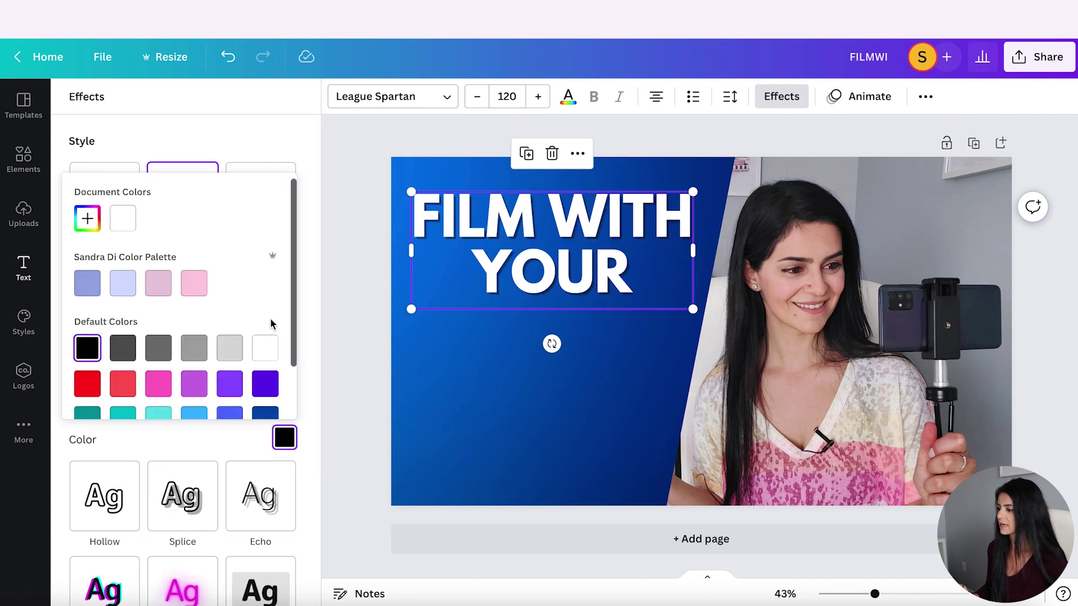
left_click(303, 312)
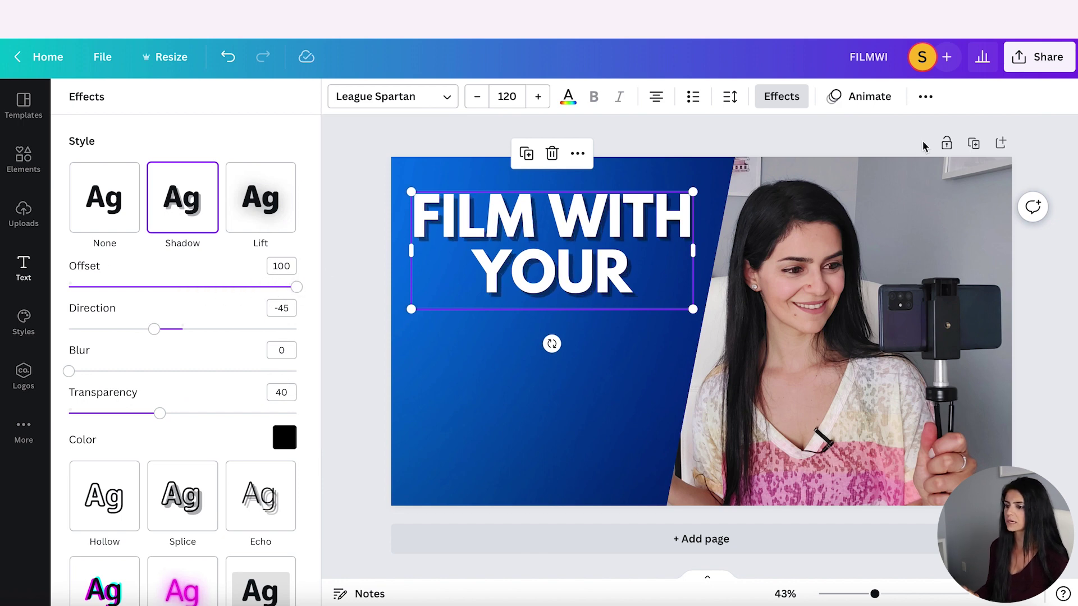
left_click(857, 153)
Add a heading reading "PHONE" below "FILM WITH YOUR", at size 150 and widened to fit on one line.
left_click(152, 177)
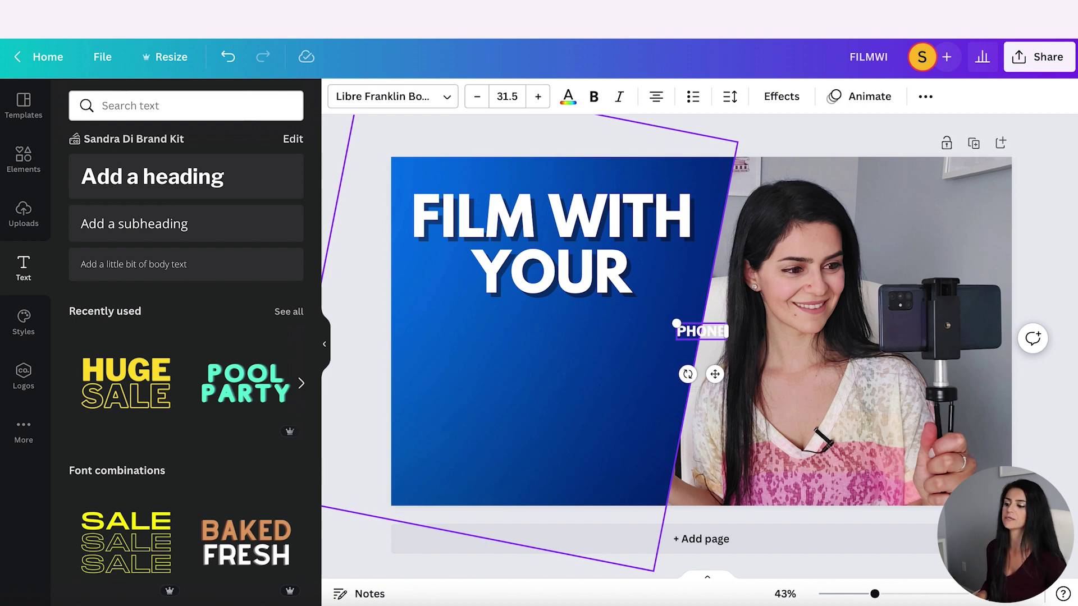
left_click_drag(714, 324, 514, 321)
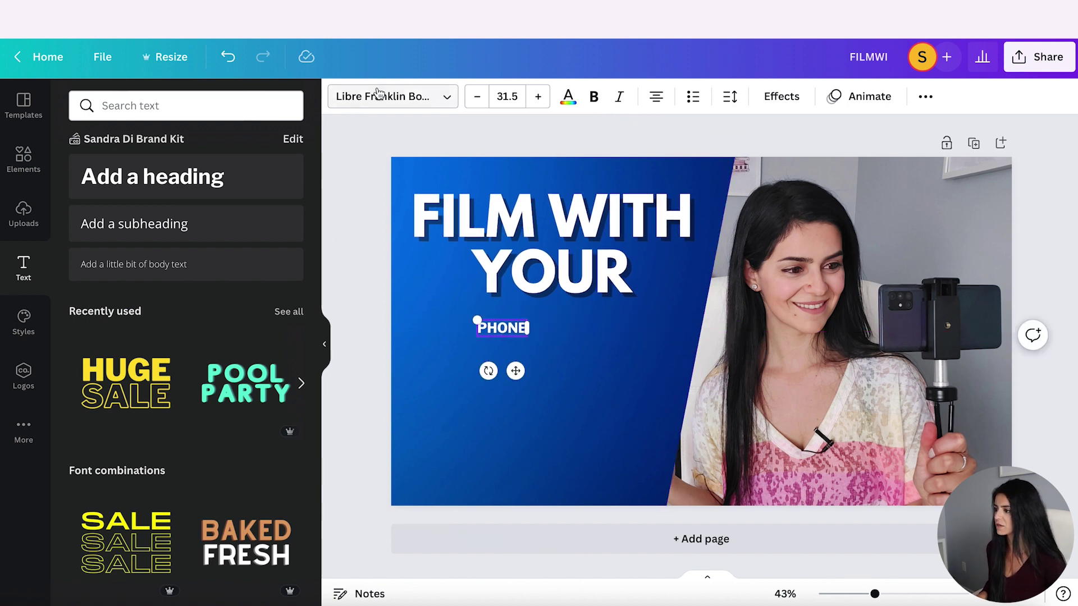
left_click(508, 97)
key("Return")
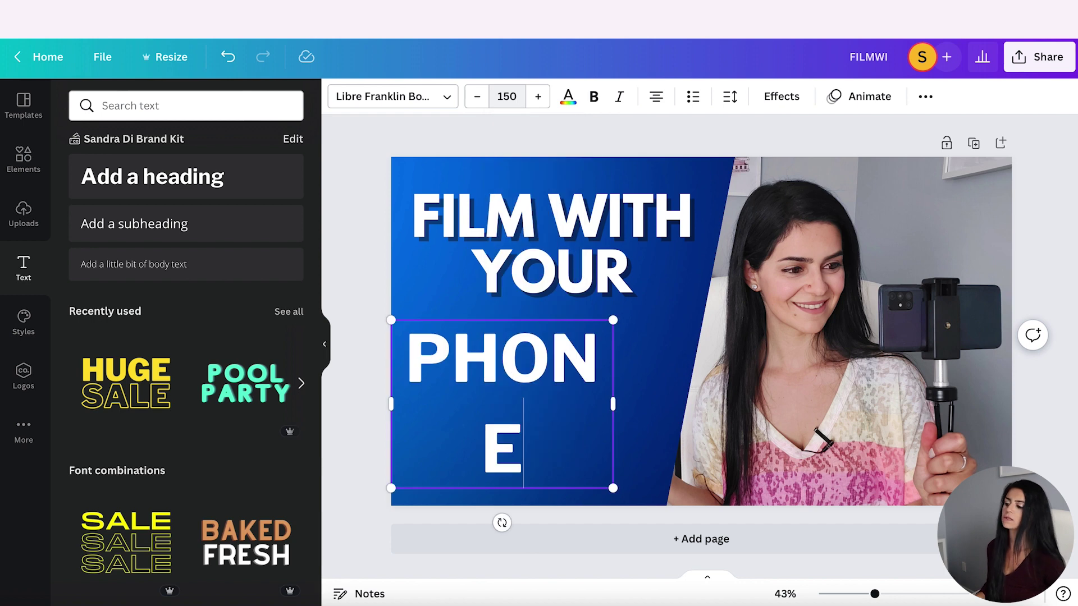
left_click_drag(613, 404, 648, 399)
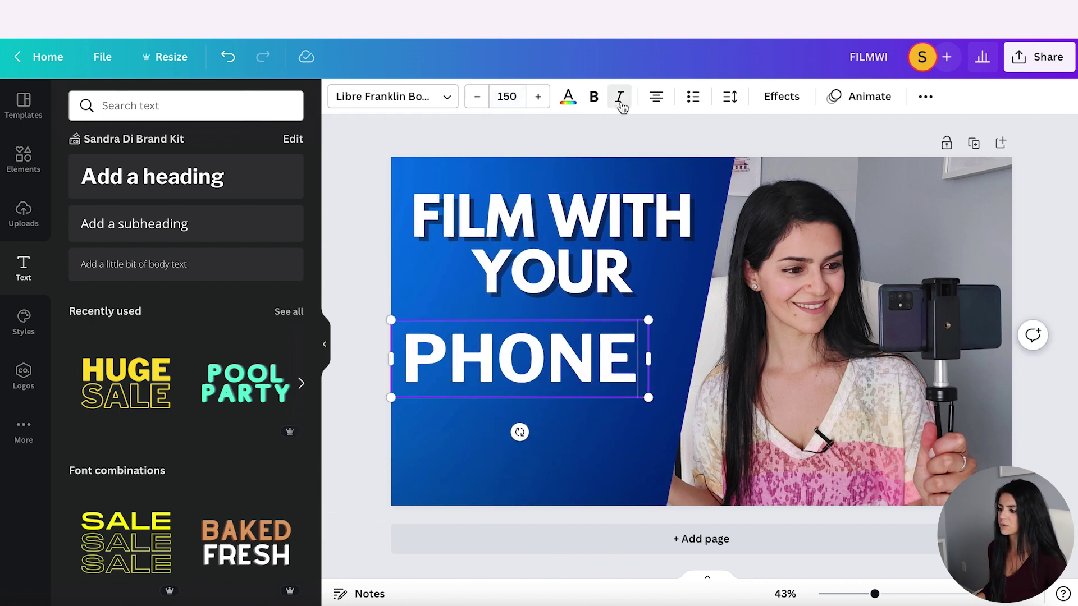
Make "PHONE" italic and black with a Shadow effect, and move it slightly up and right beneath "YOUR".
left_click(619, 97)
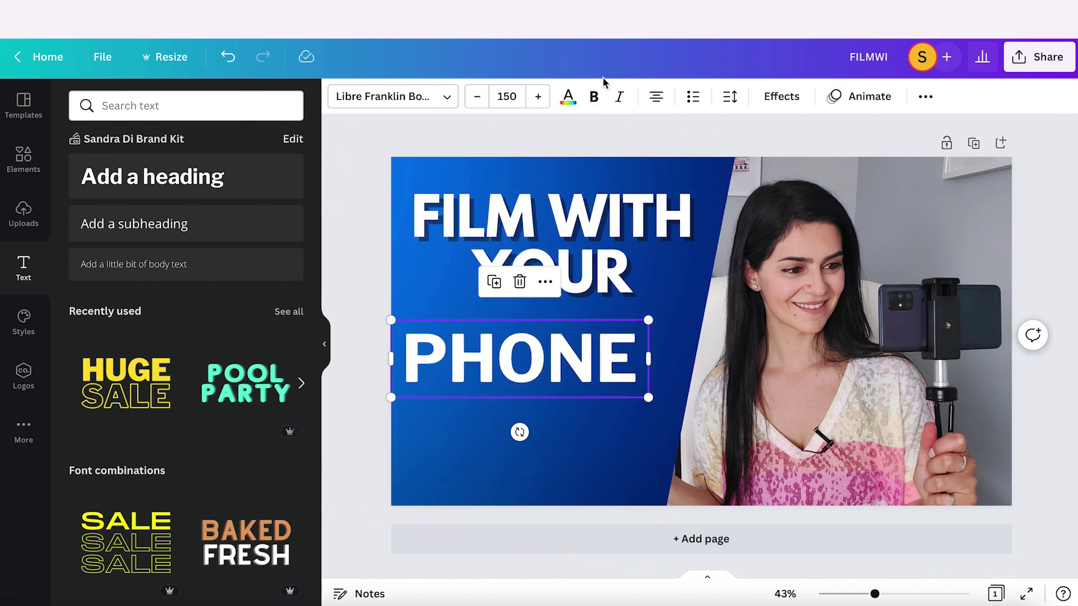
left_click_drag(558, 349, 584, 339)
left_click(781, 96)
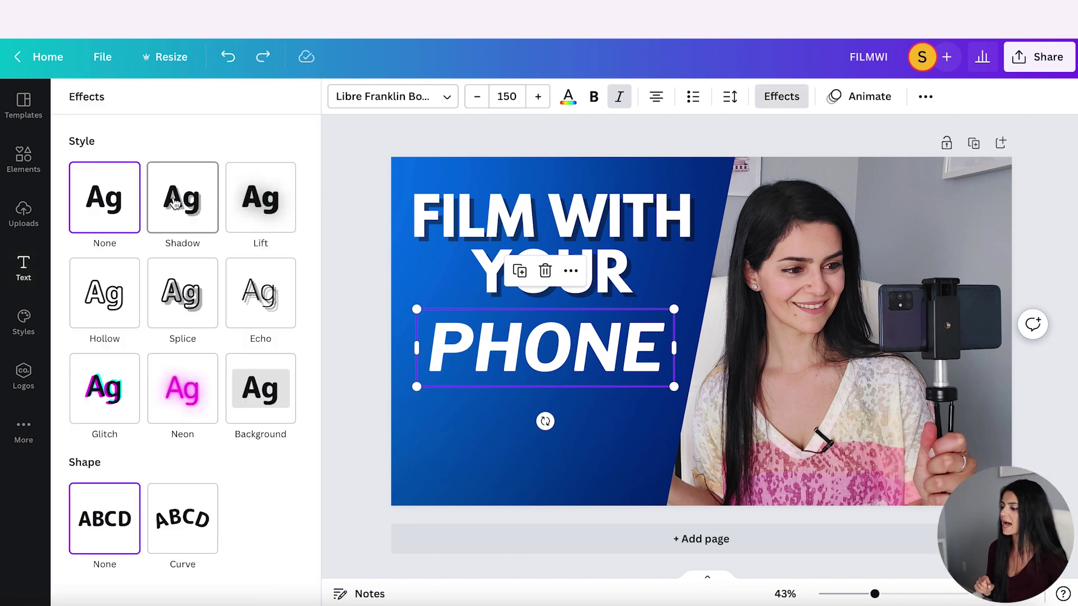
left_click(181, 204)
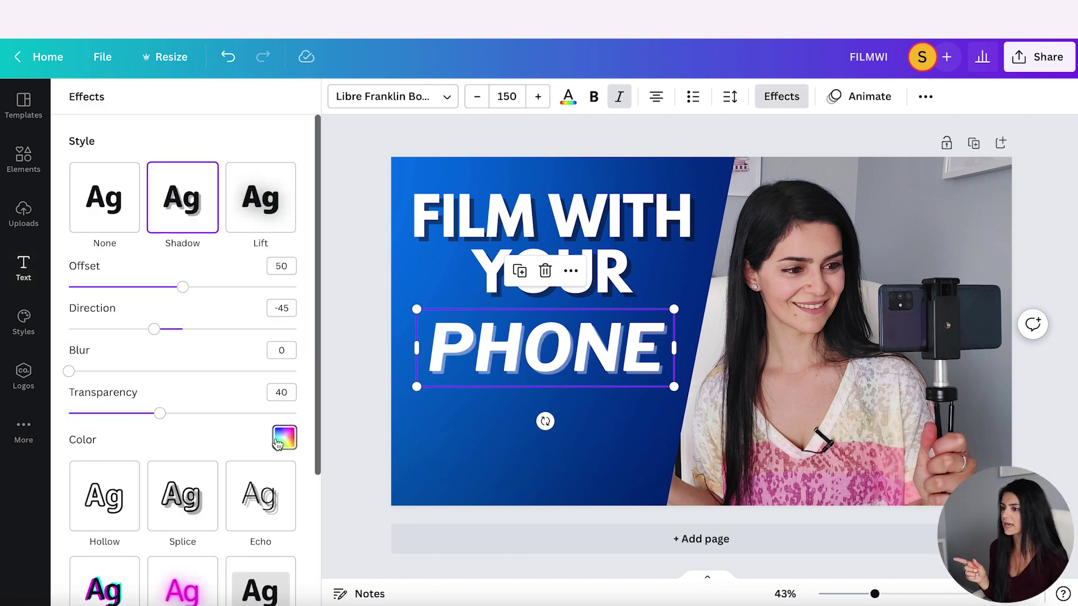
left_click(571, 103)
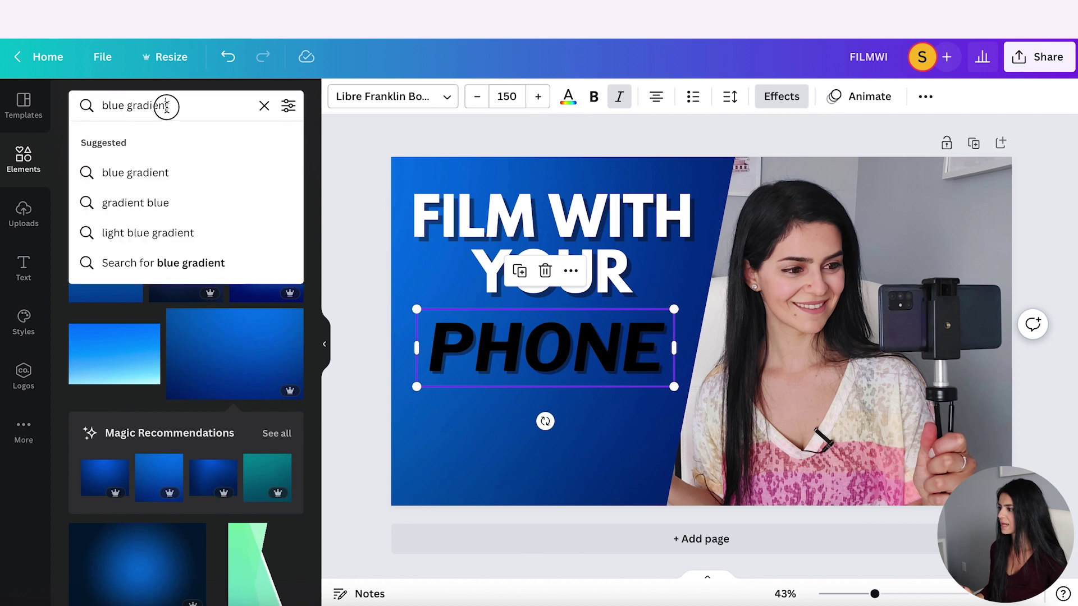
Add a square shape, stretch it into a rectangle behind the word "PHONE" and fill it with white.
left_click(264, 105)
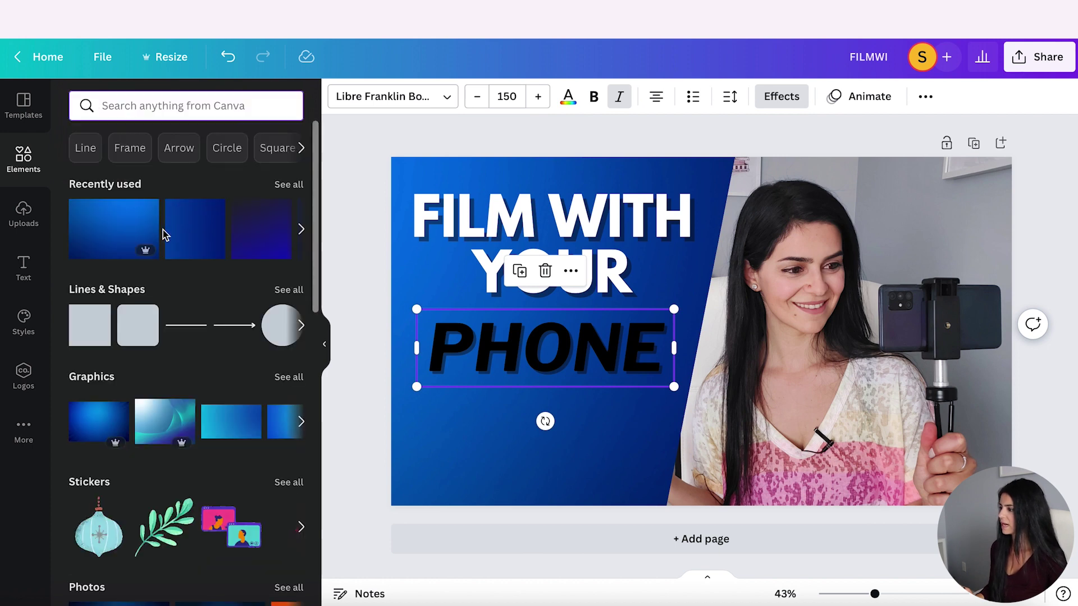
left_click(85, 336)
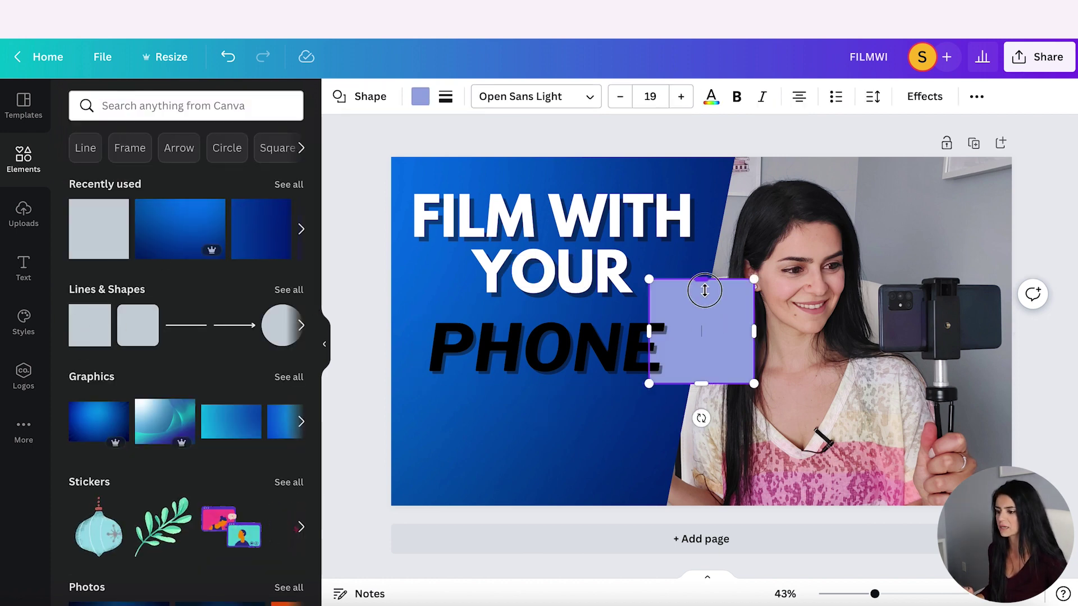
left_click_drag(704, 290, 674, 343)
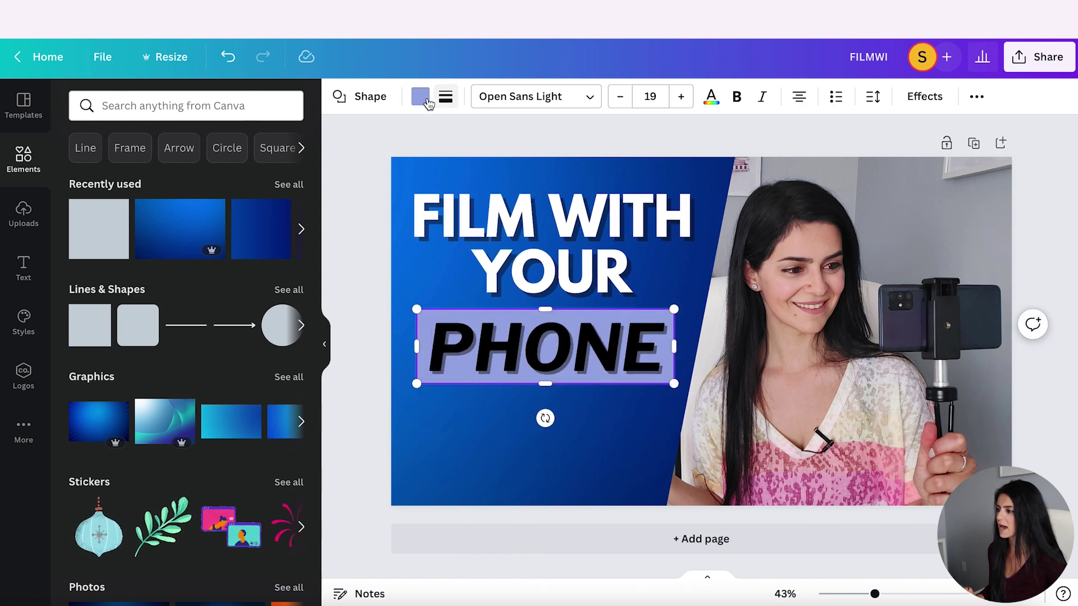
left_click(420, 96)
left_click(246, 179)
left_click(356, 275)
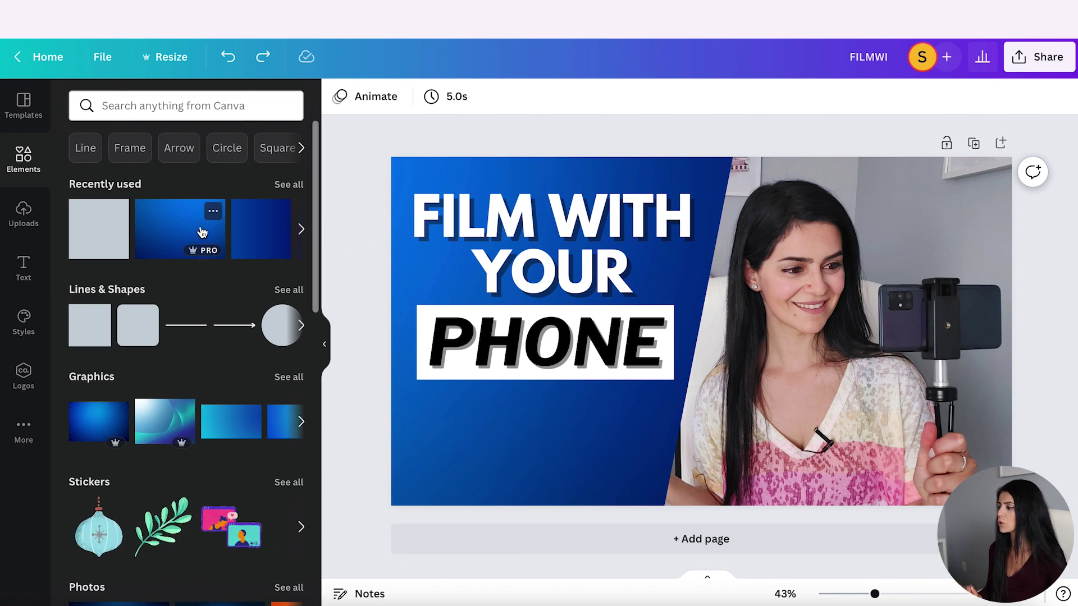
Search the elements for "YOUTUBE" and add the red square logo with the stacked "You Tube" lettering.
left_click(152, 110)
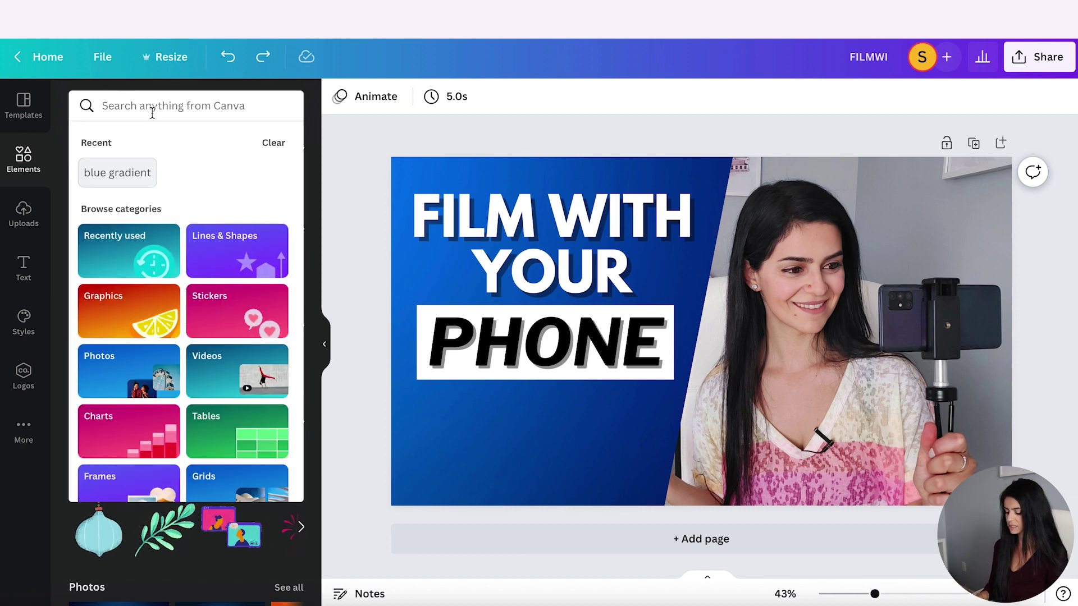
type("YOUTUBE")
key("Return")
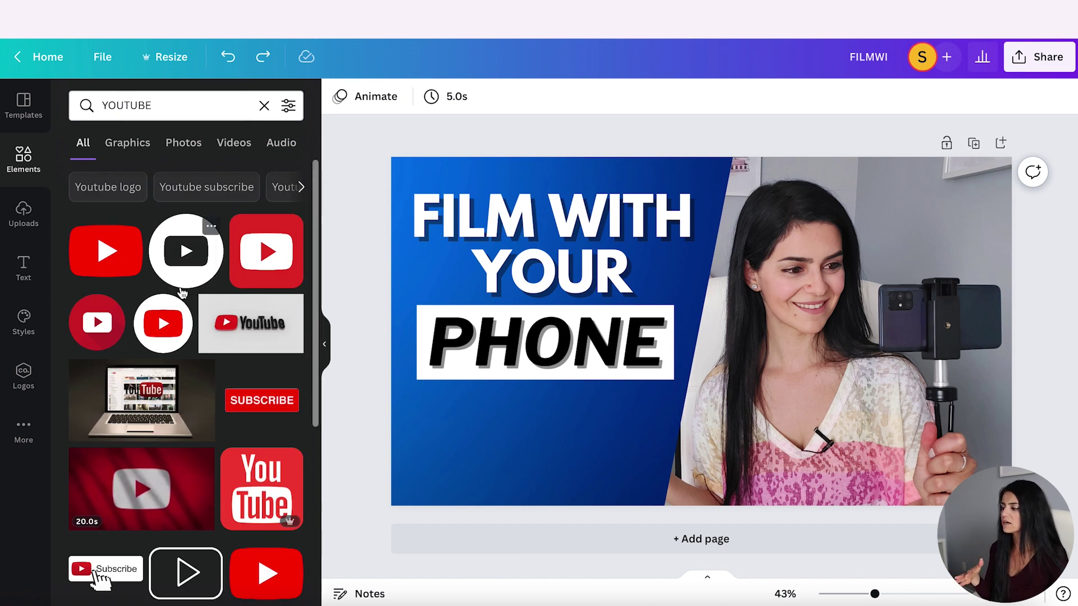
scroll(290, 322, "down", 4)
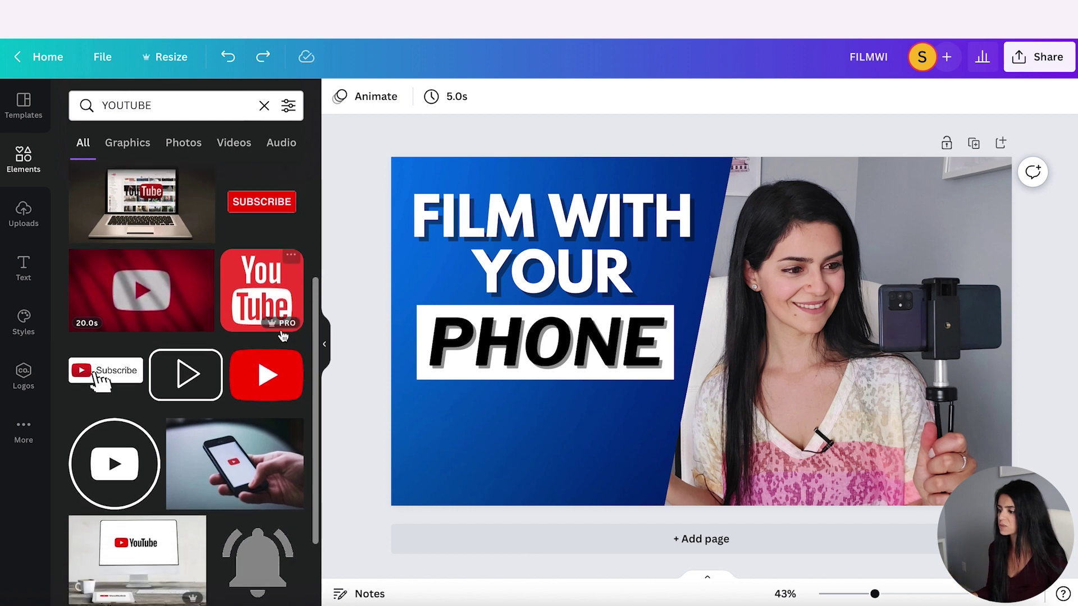
left_click(263, 297)
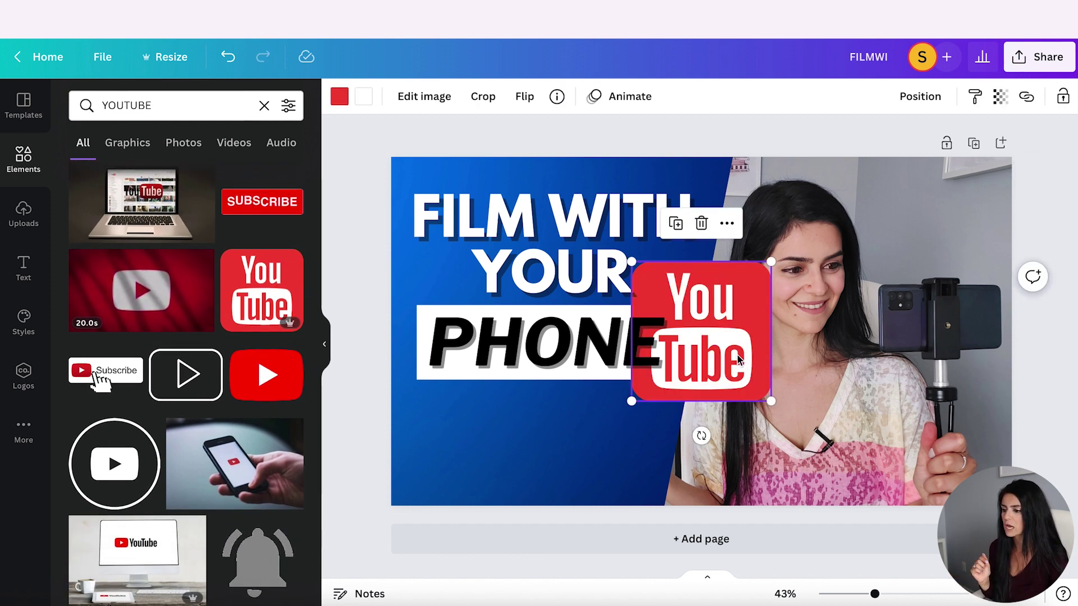
Shrink the YouTube logo and place it below the white "PHONE" box on the blue area.
left_click_drag(700, 335, 556, 392)
left_click_drag(629, 451, 586, 430)
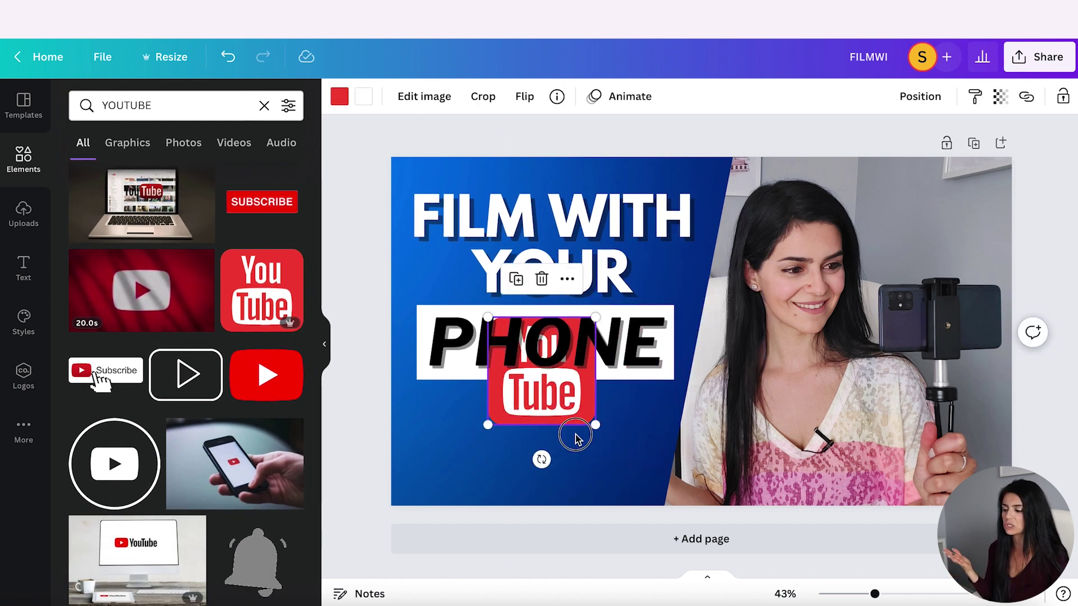
left_click_drag(550, 392, 559, 457)
left_click_drag(603, 504, 597, 497)
key("Escape")
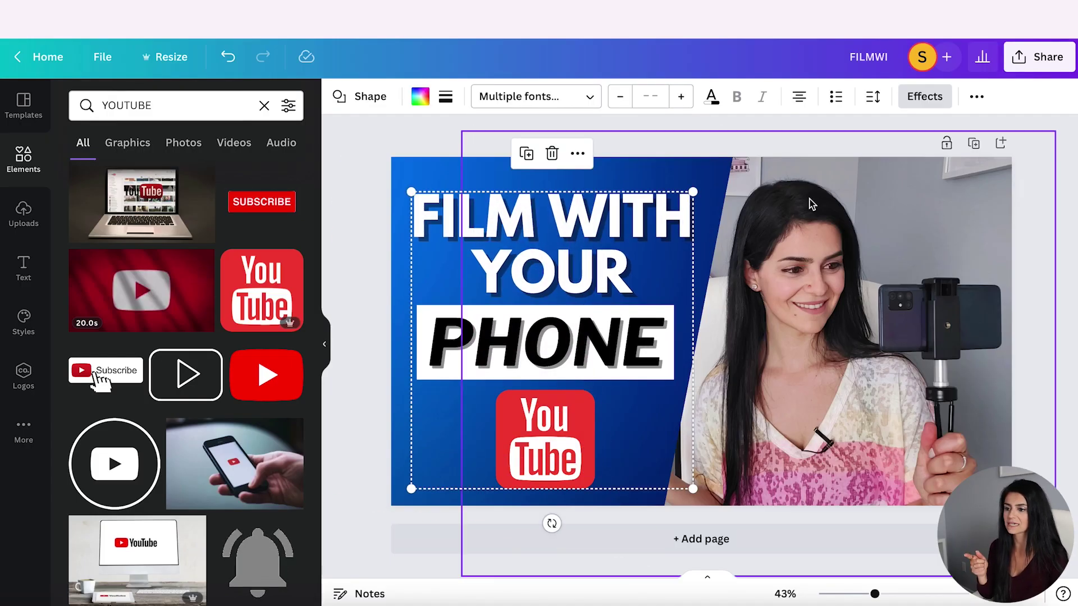
Align the heading, the "PHONE" box with its text and the YouTube logo on a common centre, and shift them slightly up.
left_click(978, 98)
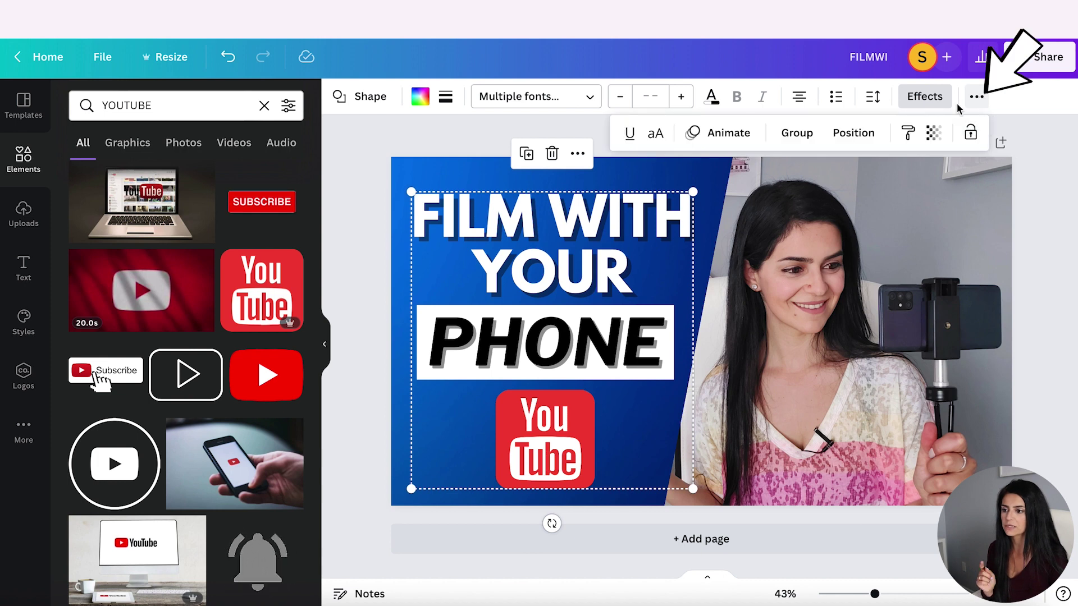
left_click(853, 134)
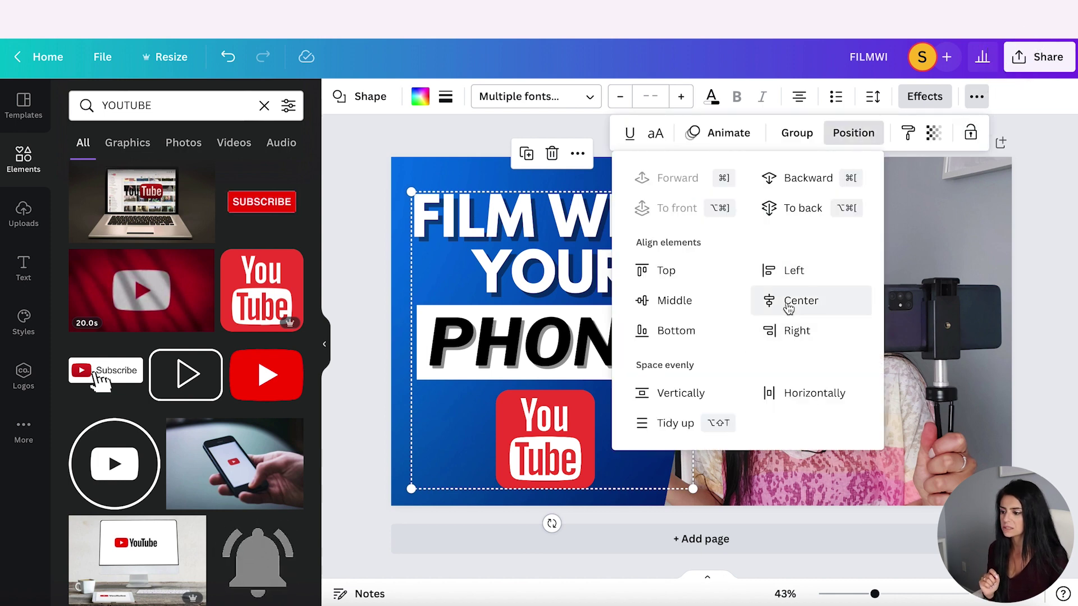
left_click(788, 304)
left_click(1054, 332)
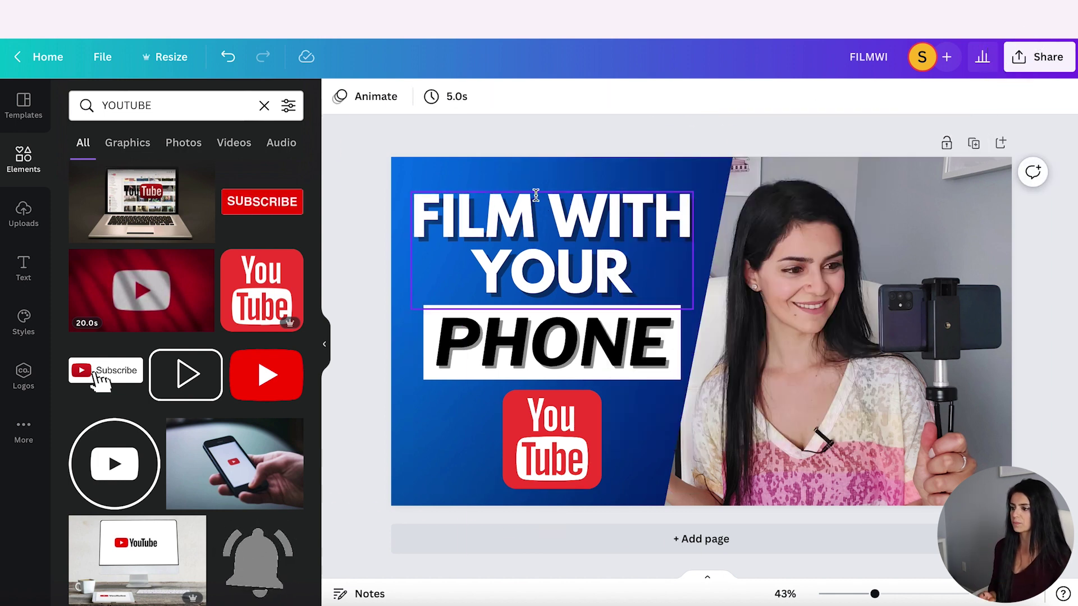
left_click_drag(516, 135, 577, 502)
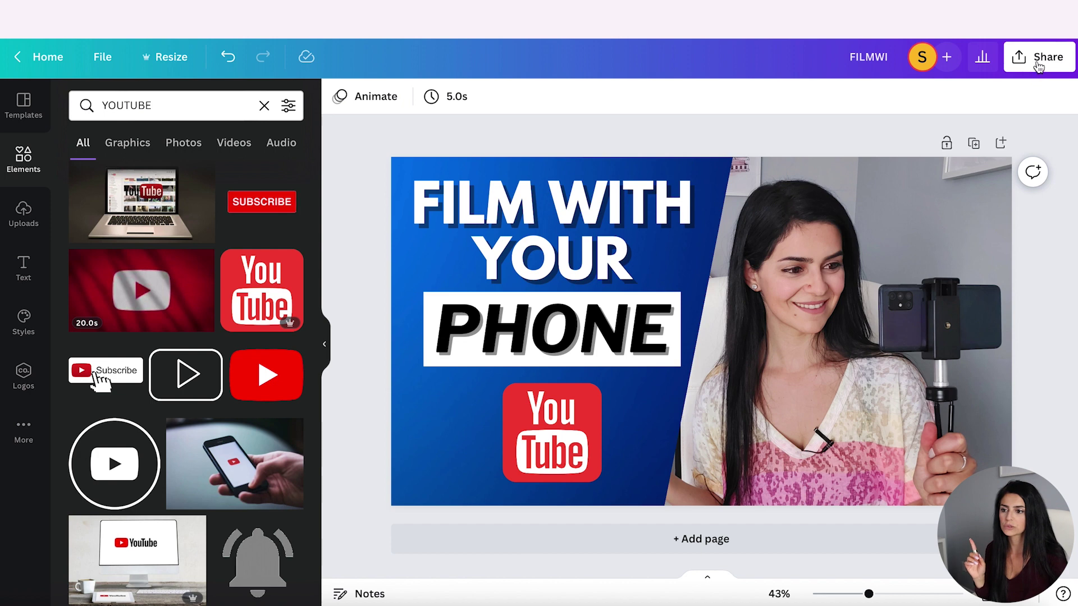
Set the design's download to the JPG file type with quality 100.
left_click(1037, 63)
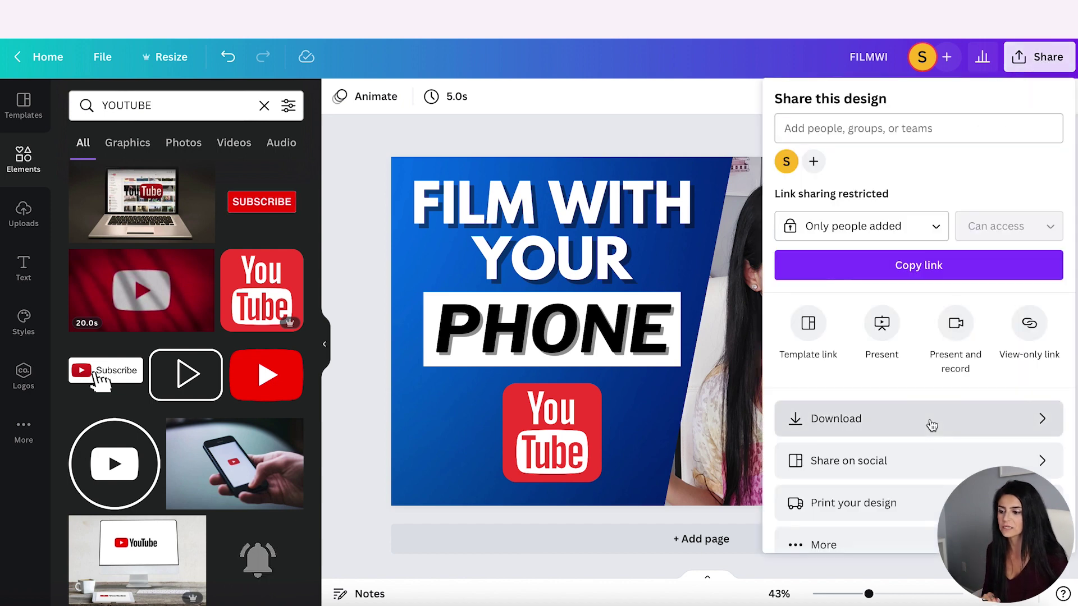
left_click(931, 425)
left_click(936, 166)
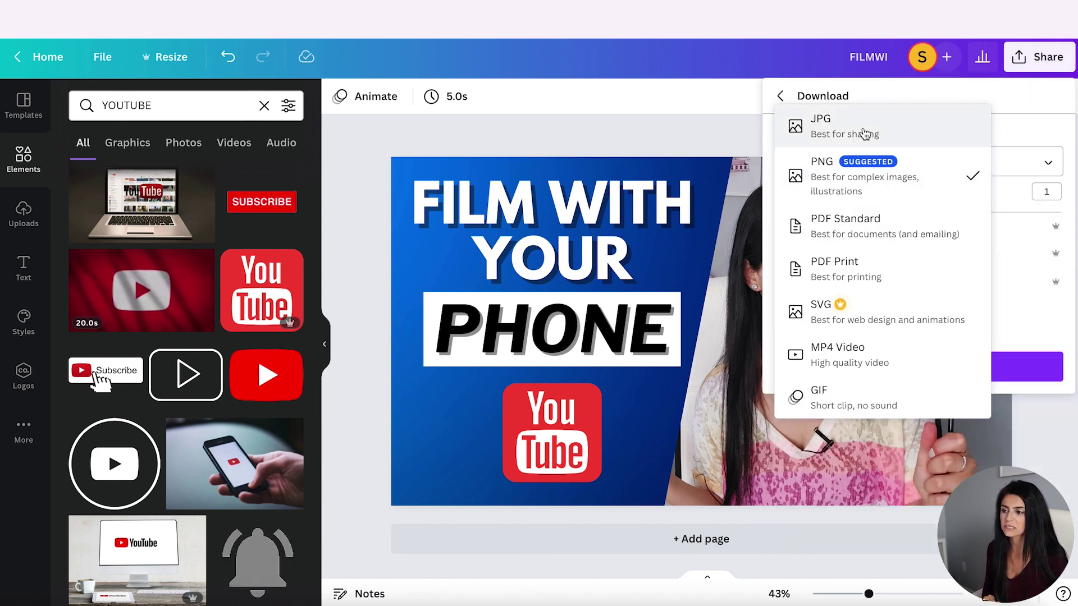
left_click(865, 133)
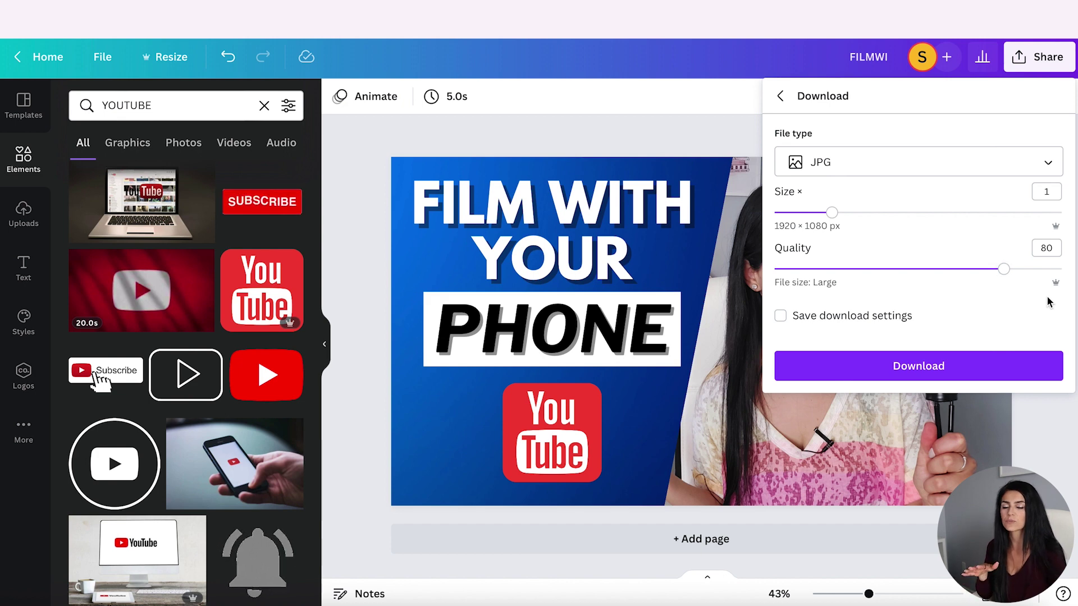
left_click_drag(1005, 274, 1074, 273)
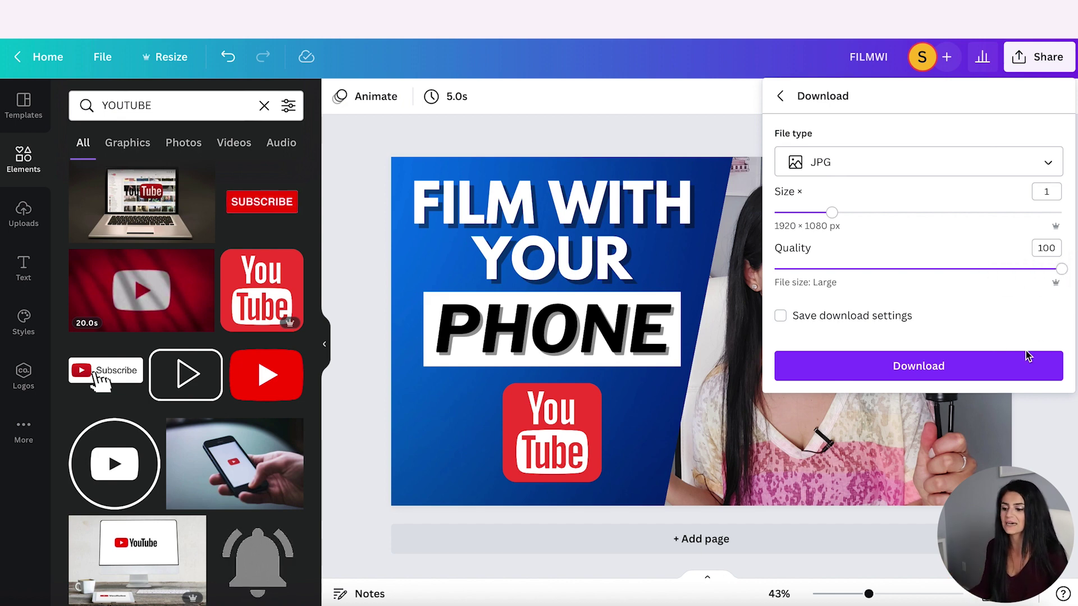